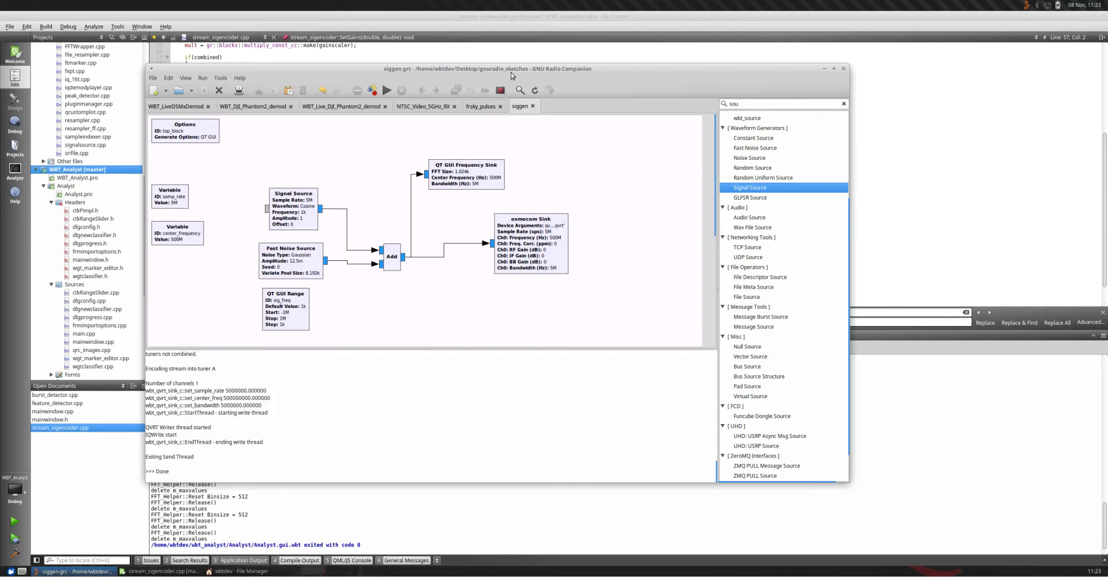
# Erase 'sou' from the block search box so every block category is listed.
pyautogui.moveTo(516, 73); pyautogui.dragTo(516, 71)
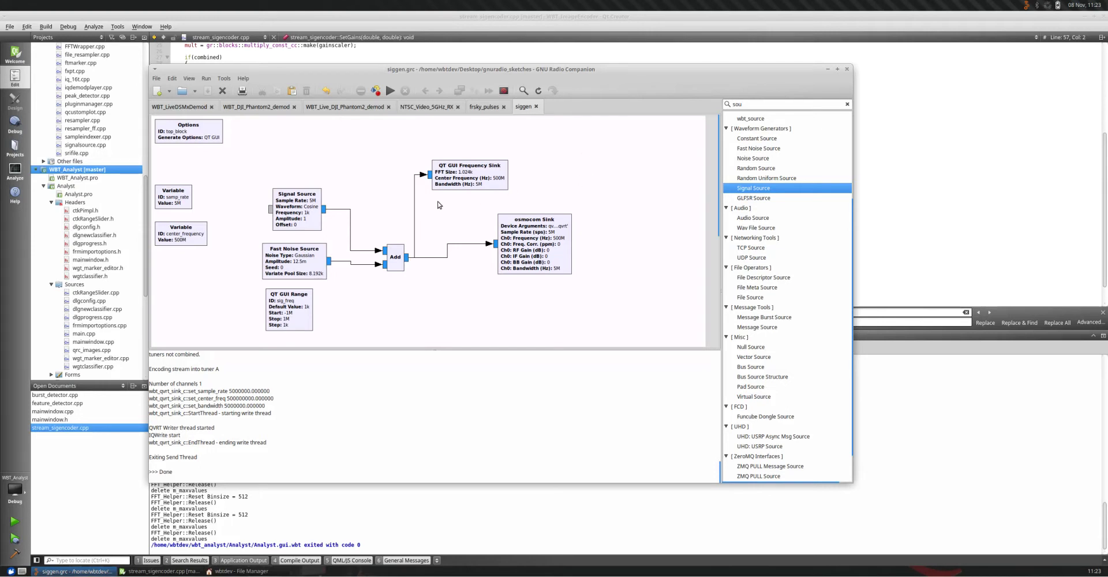
pyautogui.press('BackSpace')
pyautogui.press('BackSpace')
pyautogui.press('BackSpace')
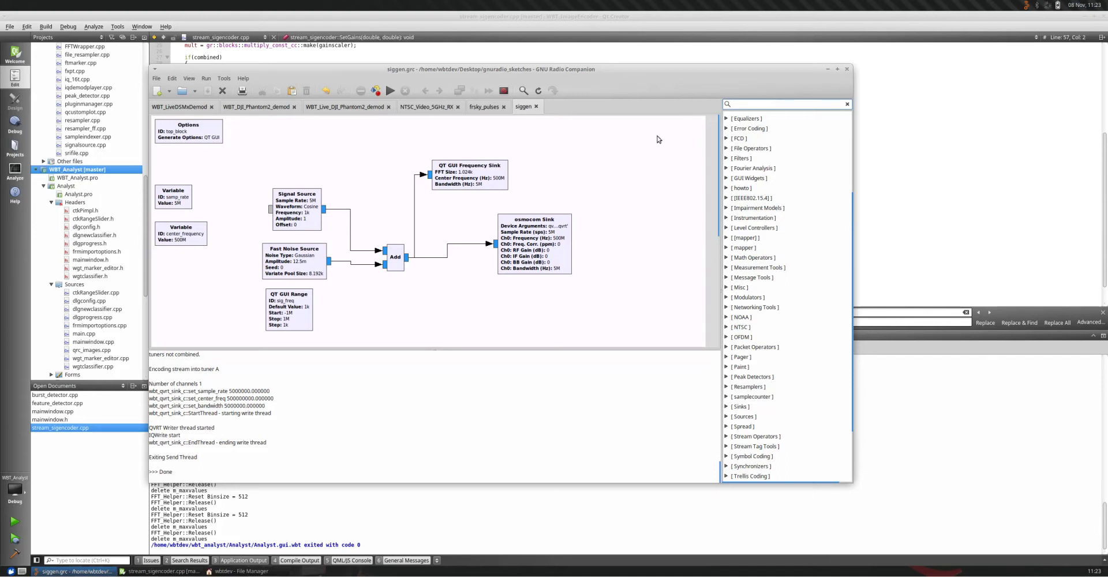
pyautogui.moveTo(535, 70); pyautogui.dragTo(535, 75)
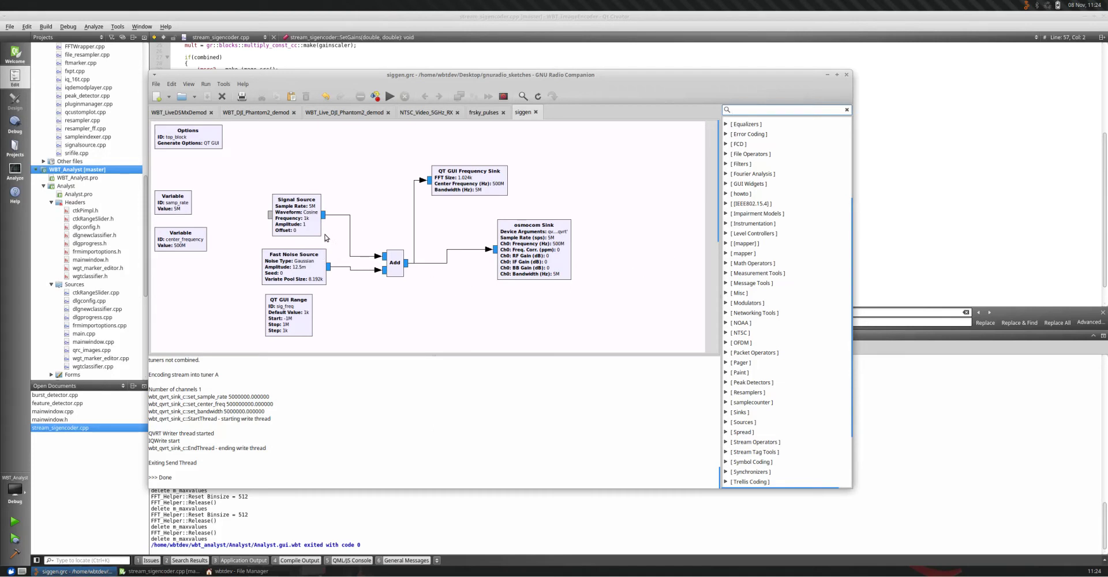
# Search the library for 'sign', drop a second Signal Source at the canvas top right, and open its properties.
pyautogui.click(303, 228)
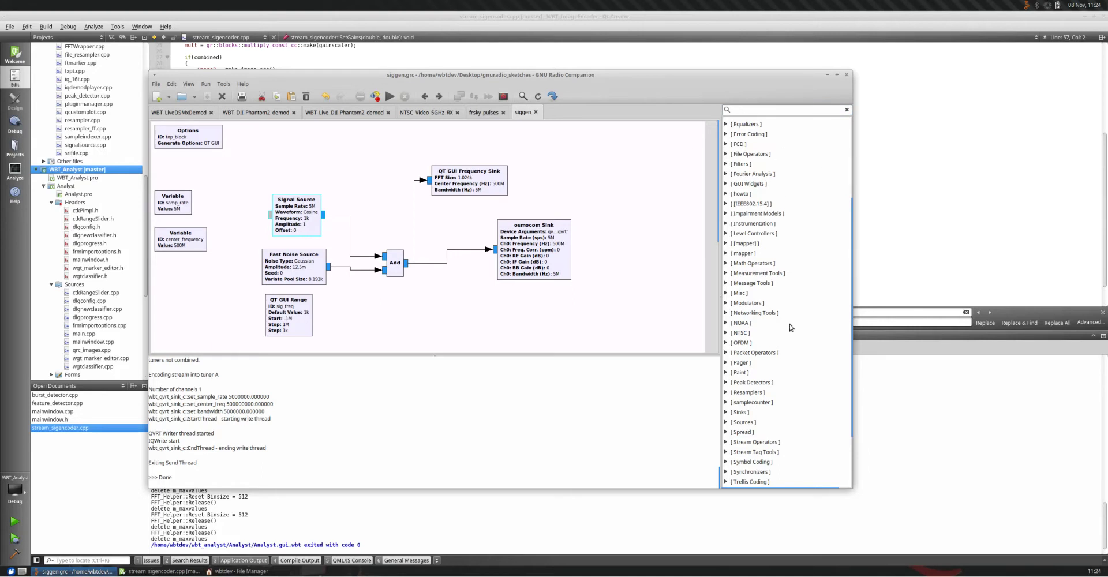
pyautogui.scroll(3, 790, 352)
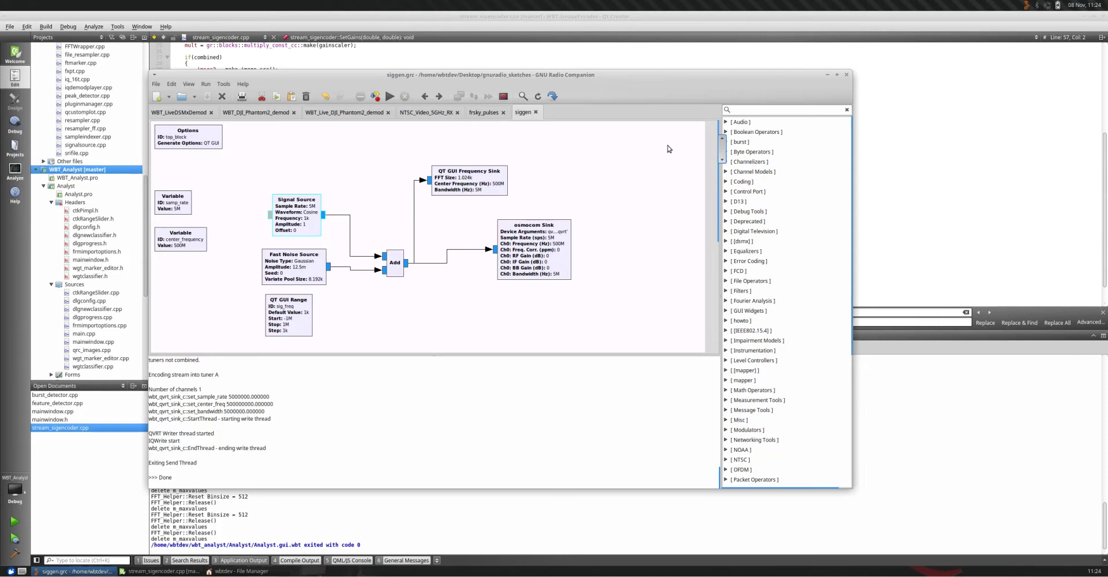
pyautogui.click(524, 98)
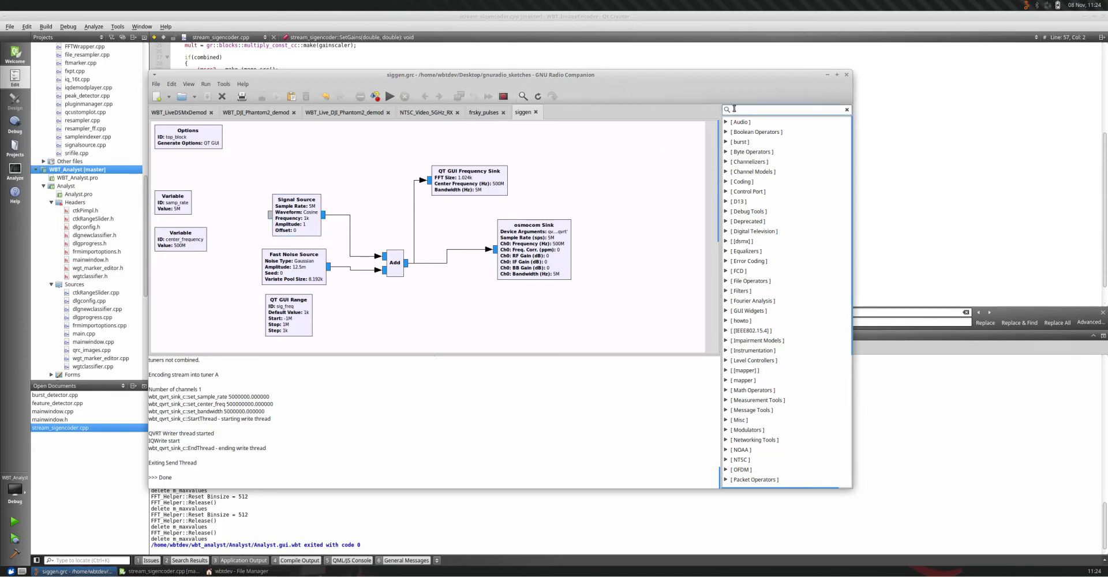
pyautogui.write('signa')
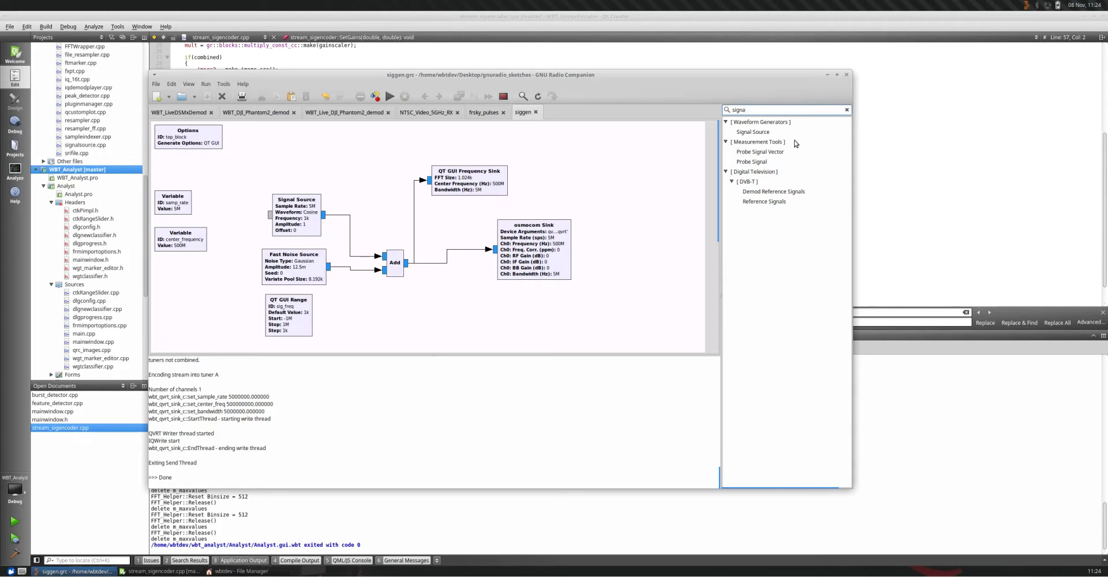
pyautogui.moveTo(754, 131); pyautogui.dragTo(574, 176)
pyautogui.doubleClick(591, 174)
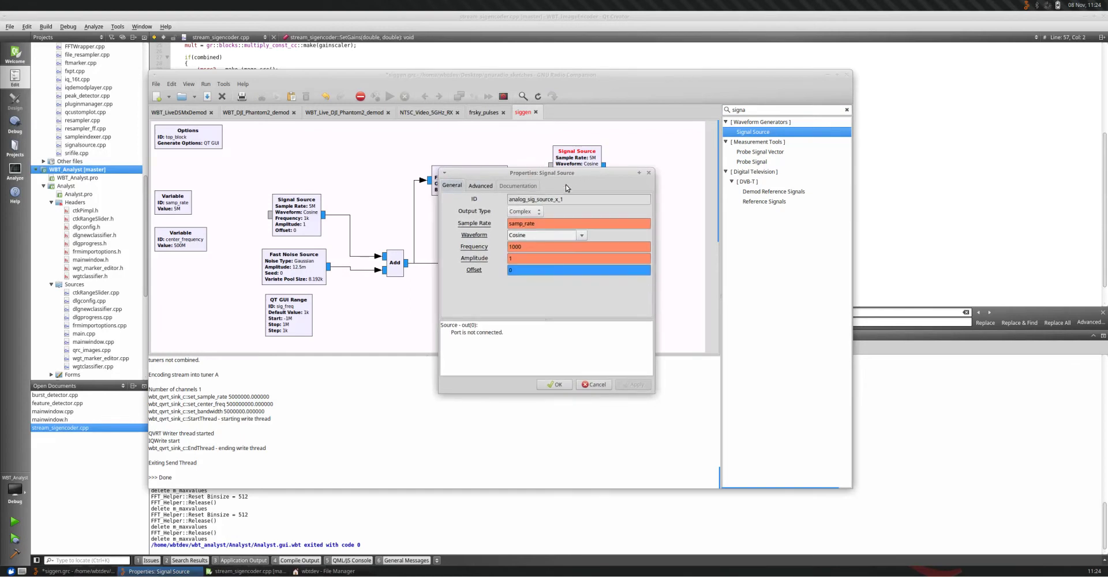
# Leave the waveform at Cosine, close the dialog, and delete the new top-right Signal Source.
pyautogui.click(583, 237)
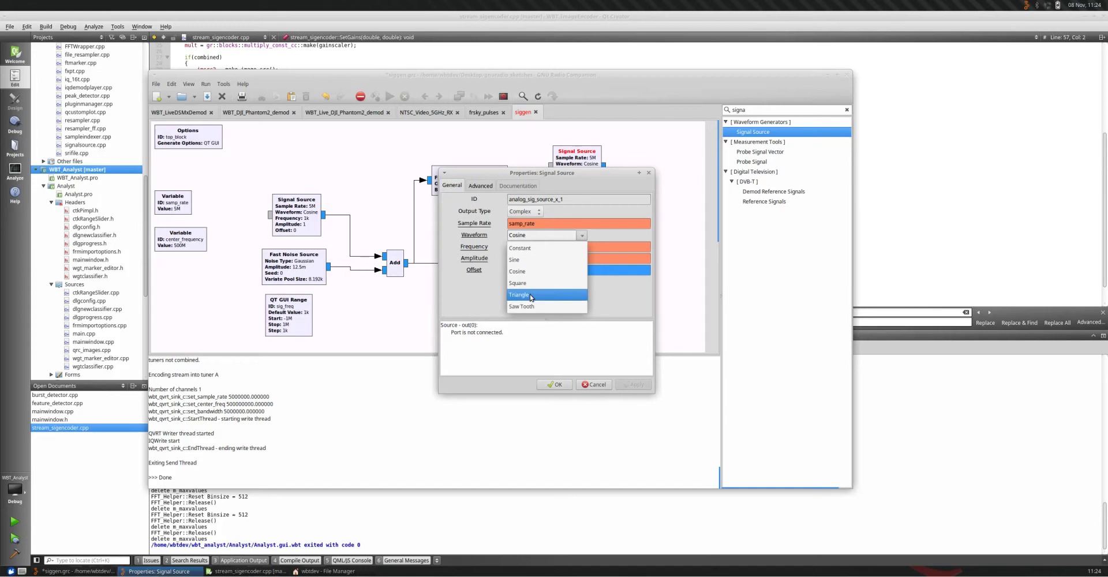
pyautogui.click(651, 174)
pyautogui.click(649, 173)
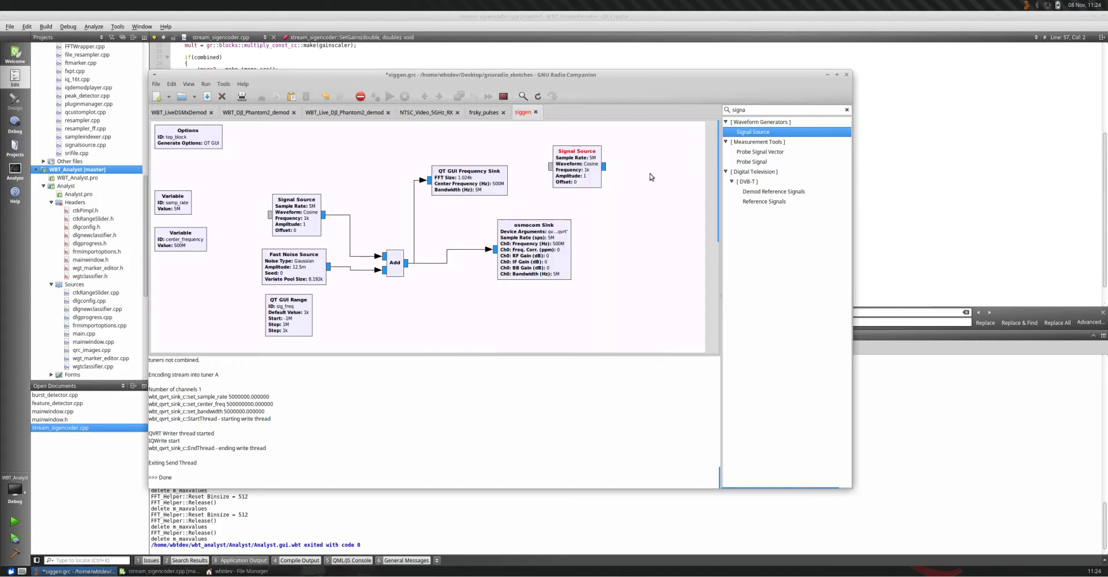
pyautogui.click(579, 173)
pyautogui.press('Delete')
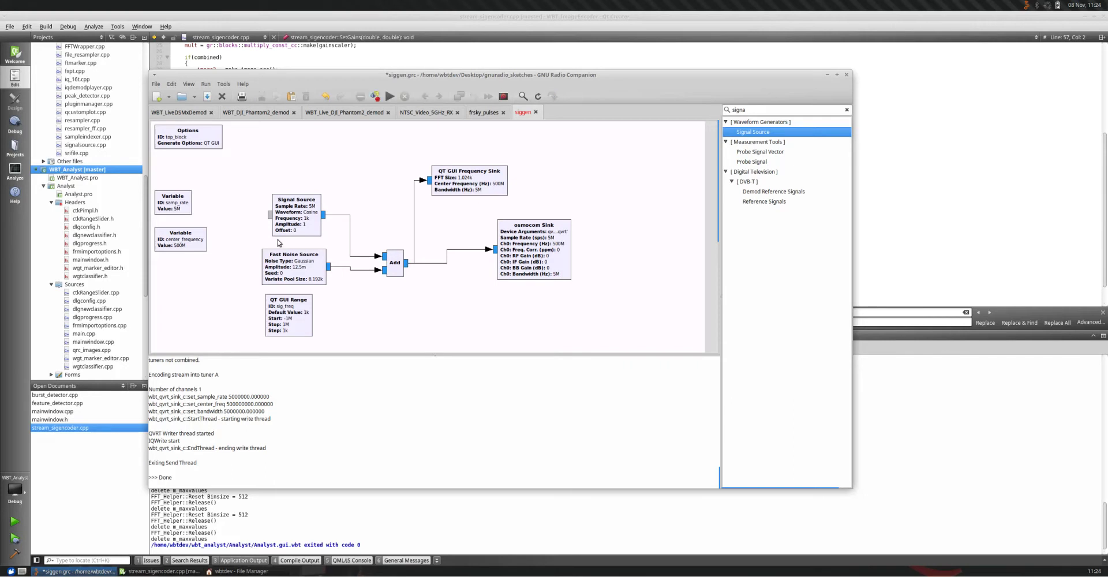
pyautogui.click(302, 206)
pyautogui.doubleClick(296, 212)
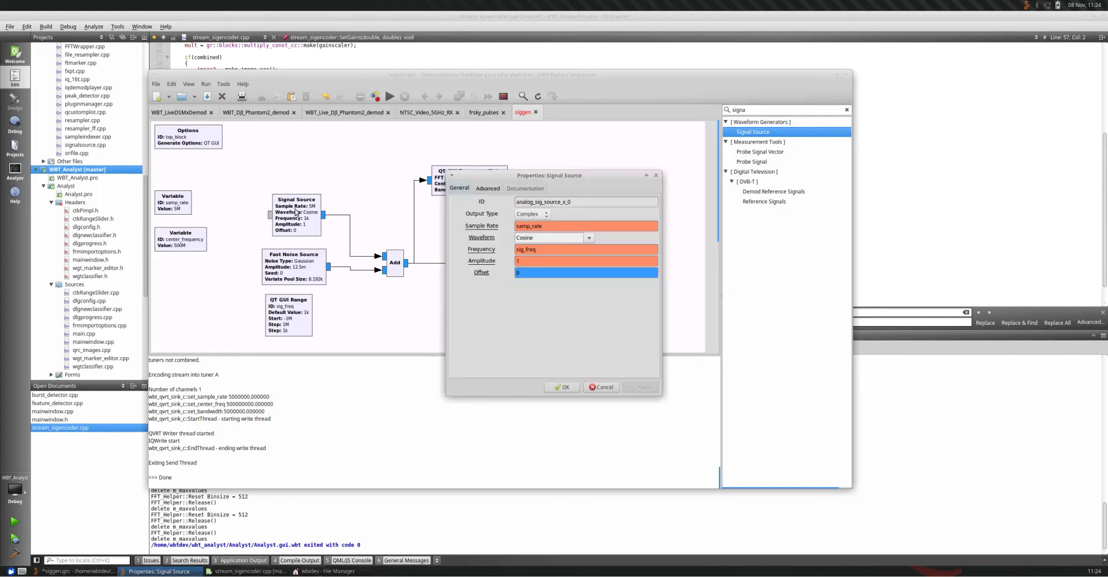
pyautogui.moveTo(553, 250); pyautogui.dragTo(472, 252)
pyautogui.click(563, 387)
pyautogui.doubleClick(298, 322)
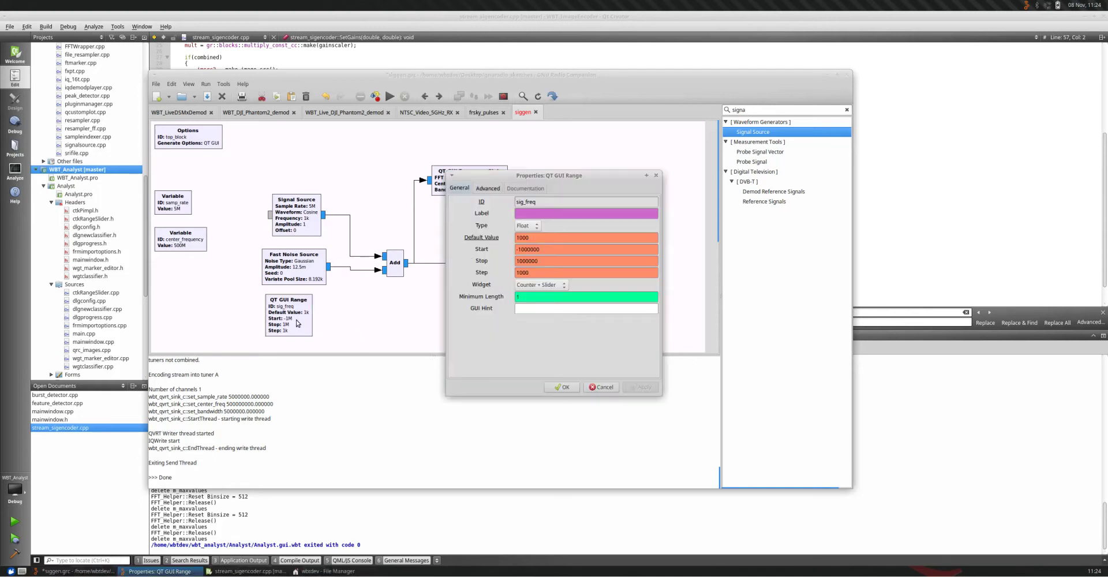
pyautogui.moveTo(544, 250); pyautogui.dragTo(515, 252)
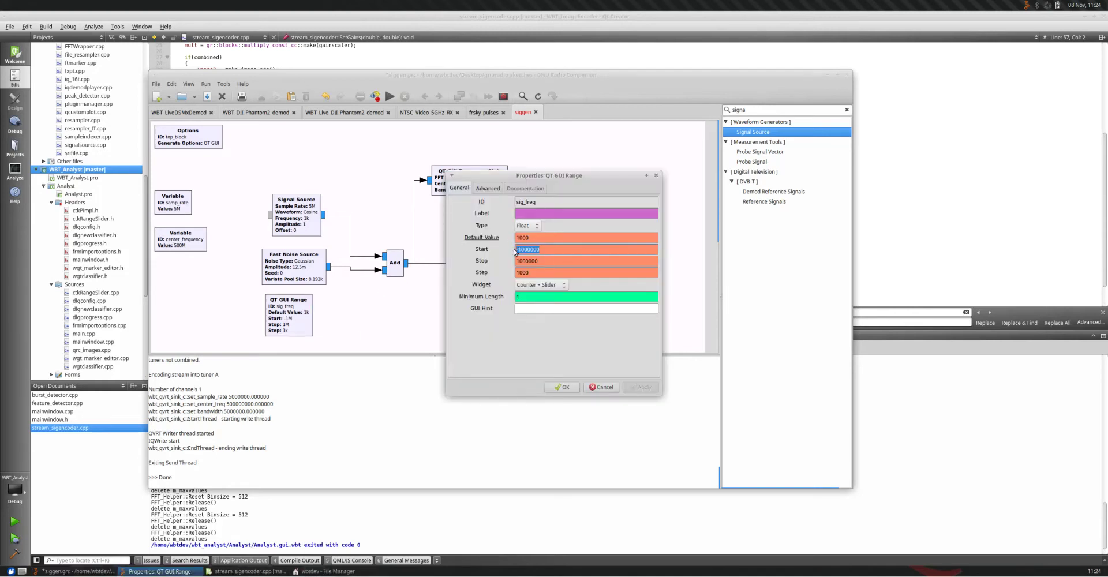
pyautogui.press('Tab')
pyautogui.press('Tab')
pyautogui.moveTo(526, 238); pyautogui.dragTo(510, 239)
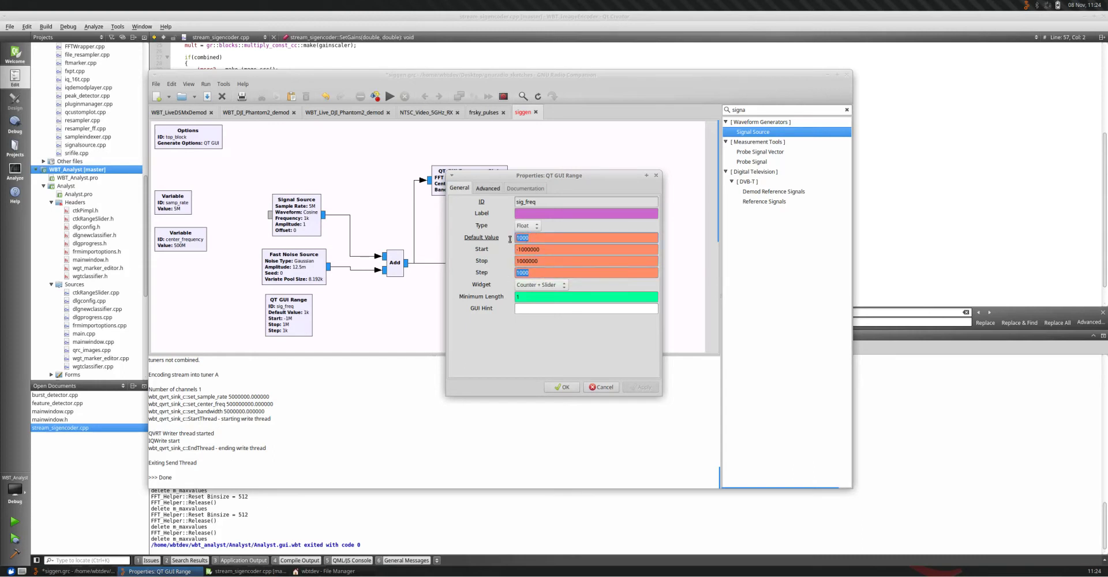
pyautogui.click(562, 388)
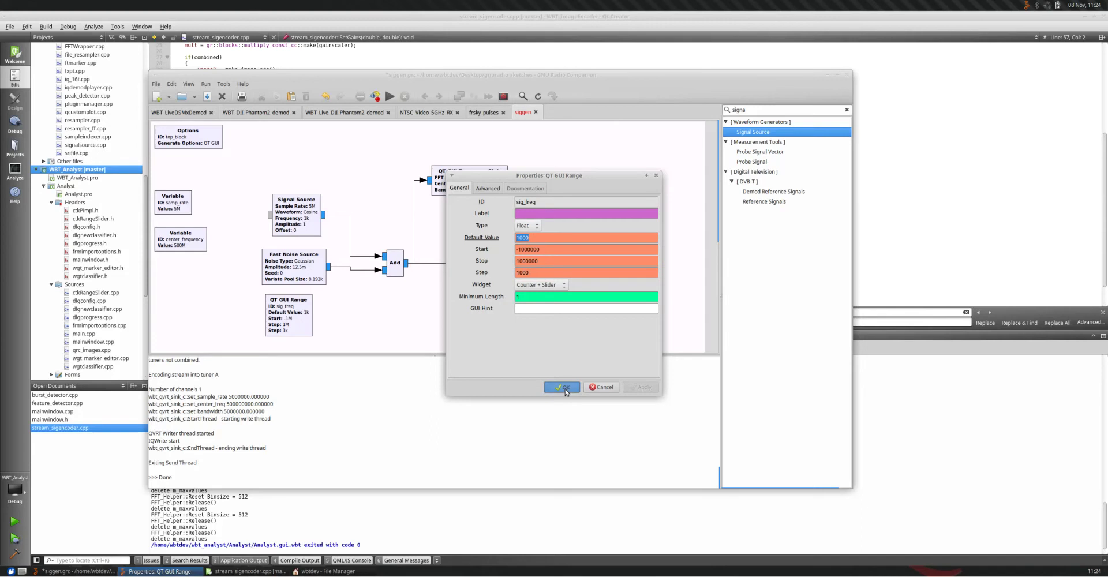
# Check the Fast Noise Source amplitude of .0125 and cancel without changes.
pyautogui.doubleClick(295, 277)
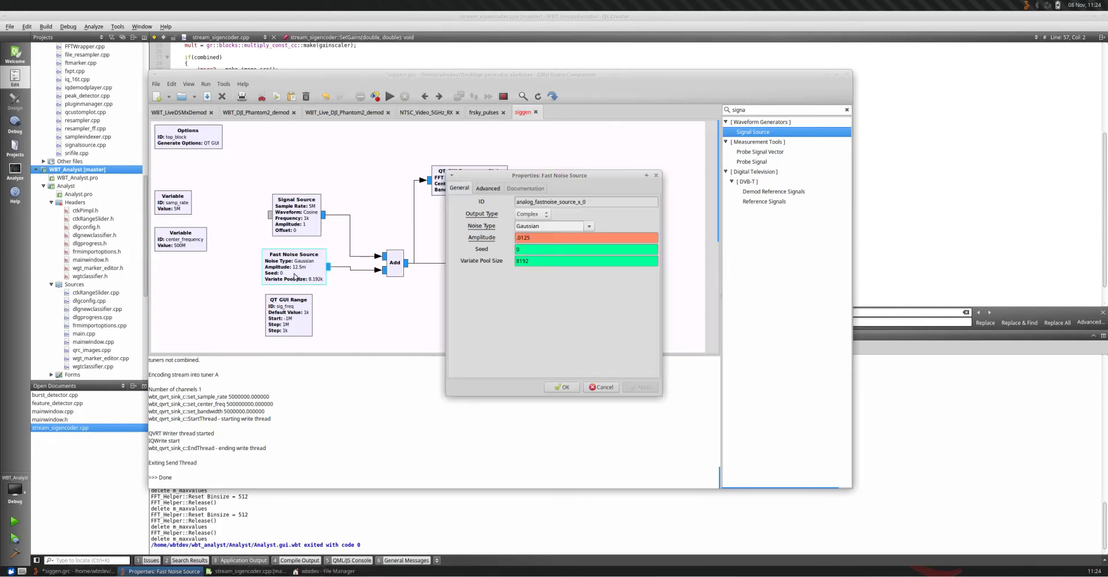
pyautogui.moveTo(551, 238); pyautogui.dragTo(502, 230)
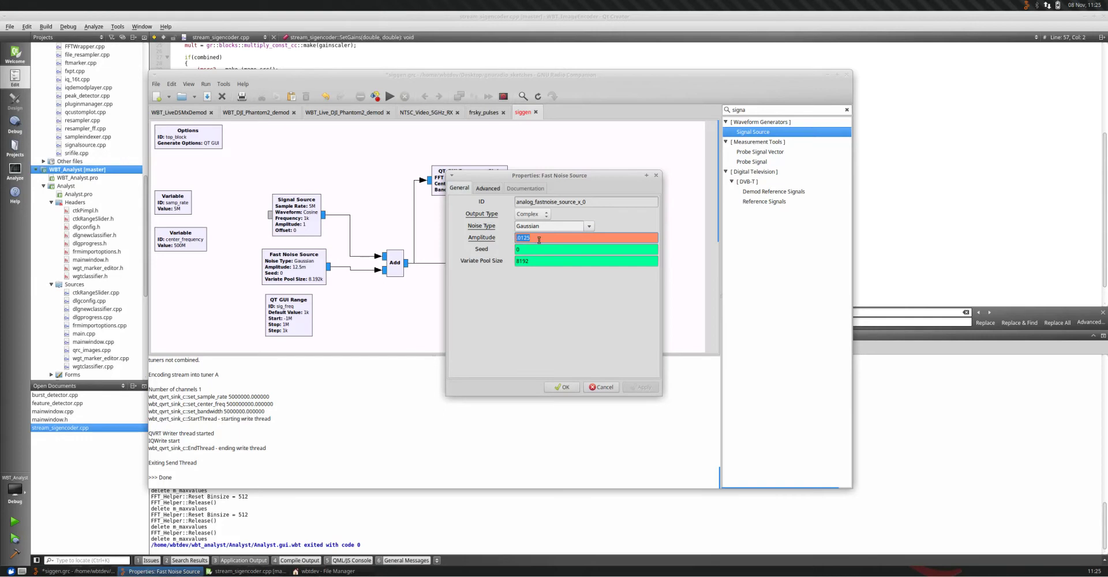
pyautogui.click(602, 388)
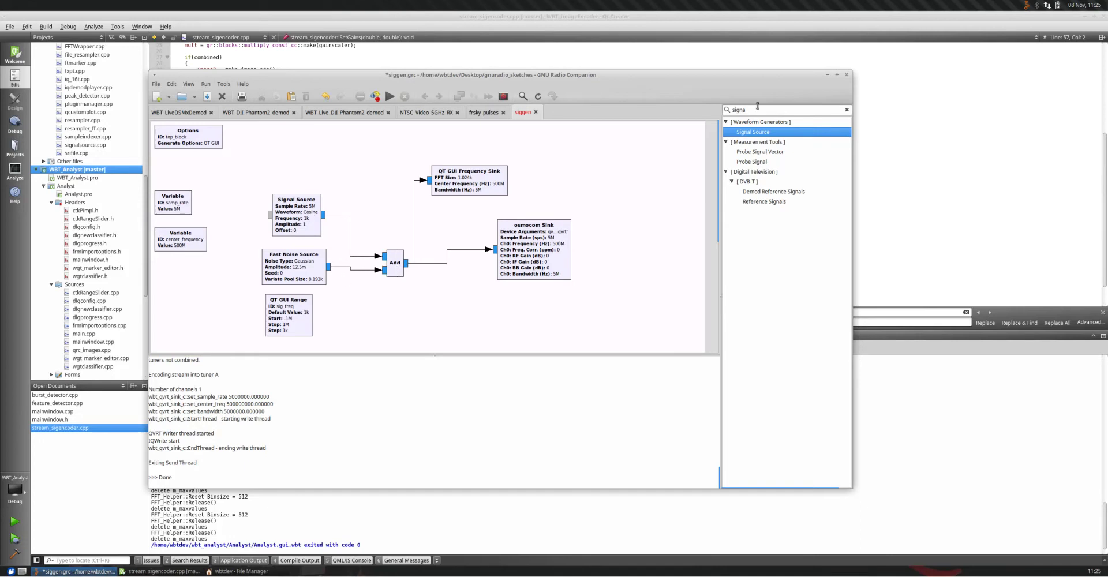
# Replace the block search with 'add', pick Add under Math Operators, and open the Frequency Sink's properties.
pyautogui.moveTo(758, 107); pyautogui.dragTo(708, 109)
pyautogui.write('add')
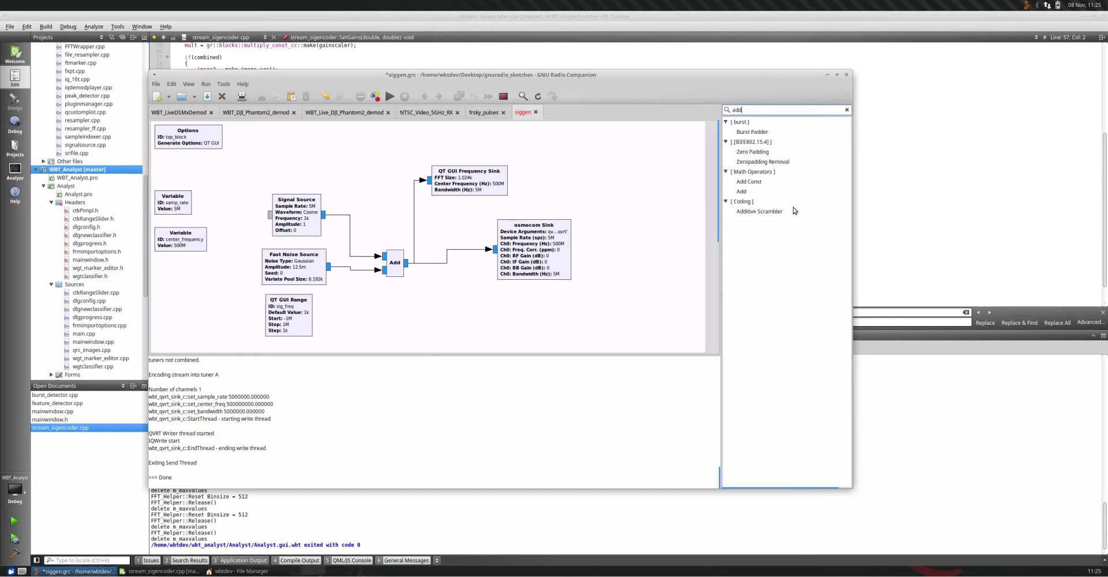
pyautogui.click(740, 192)
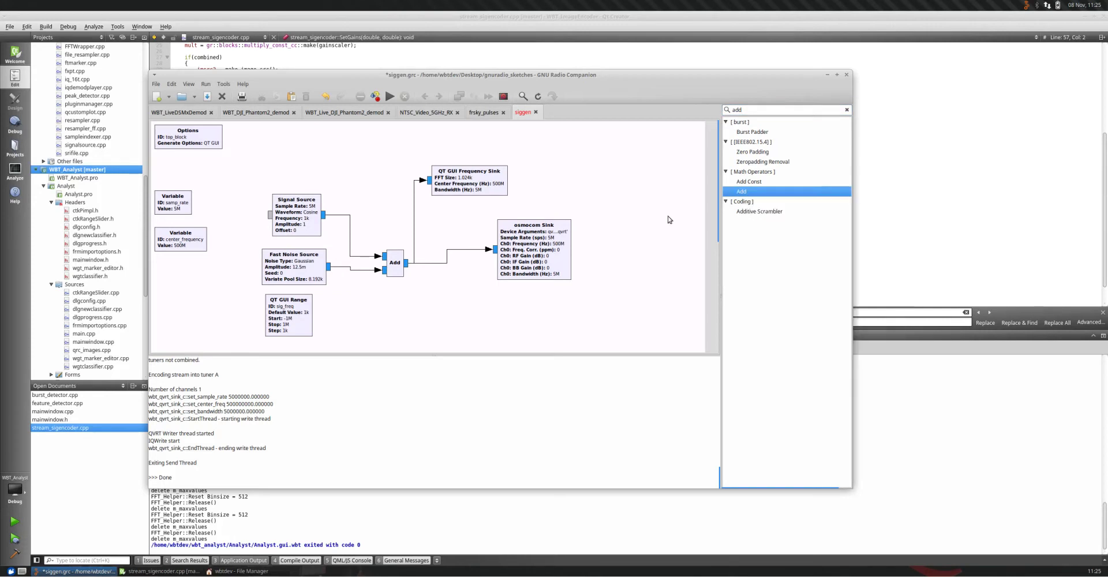
pyautogui.doubleClick(470, 190)
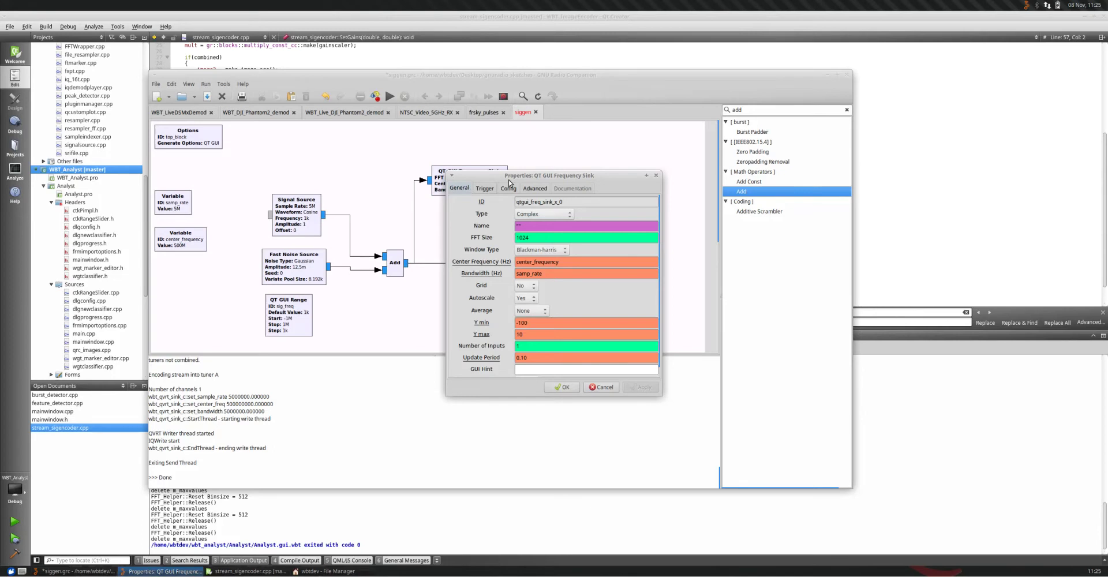
pyautogui.moveTo(496, 176); pyautogui.dragTo(495, 175)
pyautogui.moveTo(552, 262); pyautogui.dragTo(508, 257)
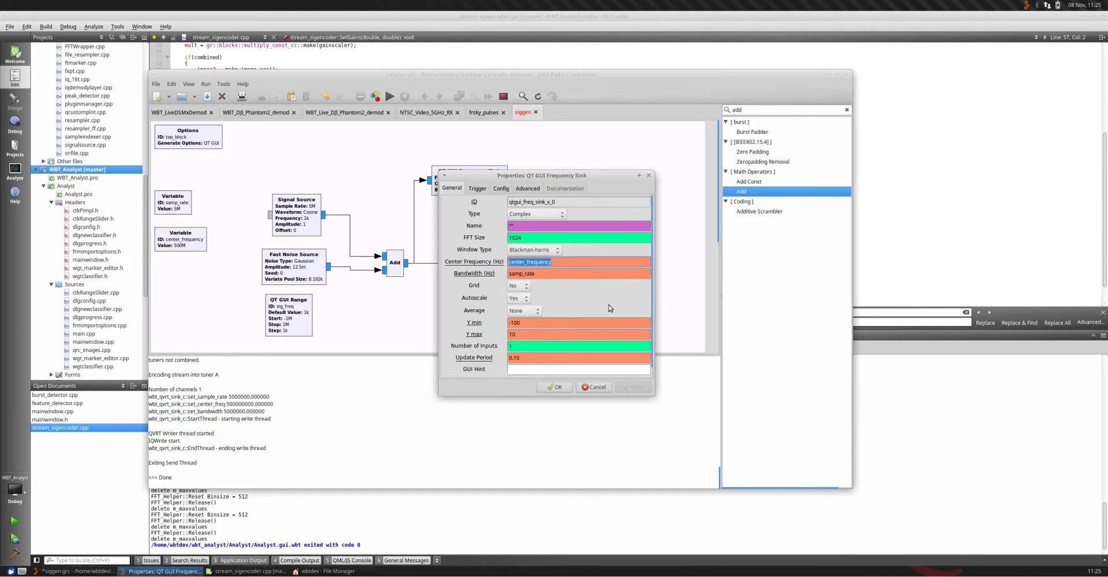
pyautogui.scroll(-1, 571, 335)
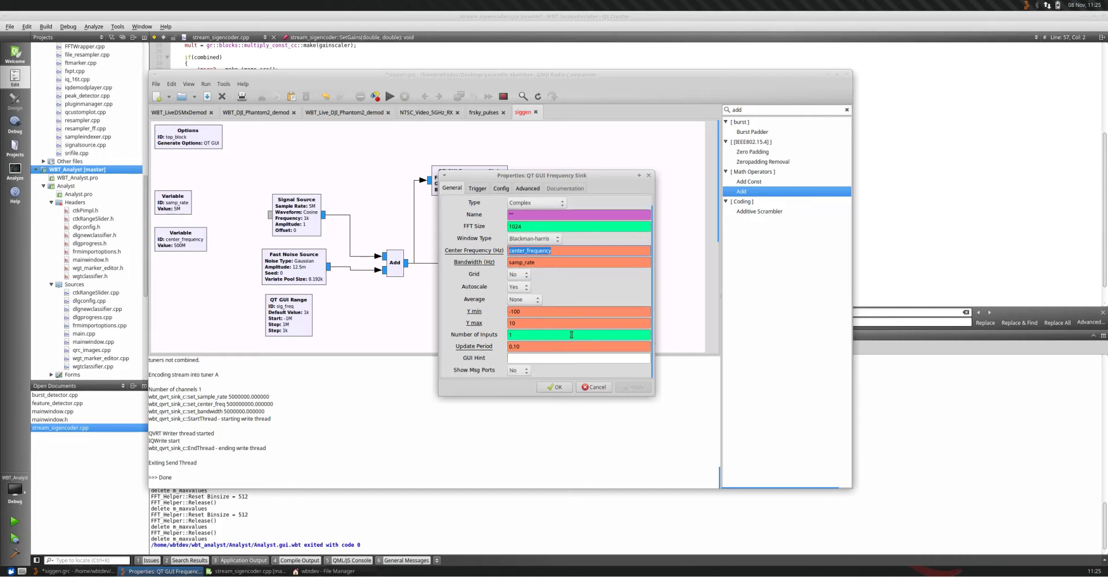
pyautogui.scroll(1, 572, 335)
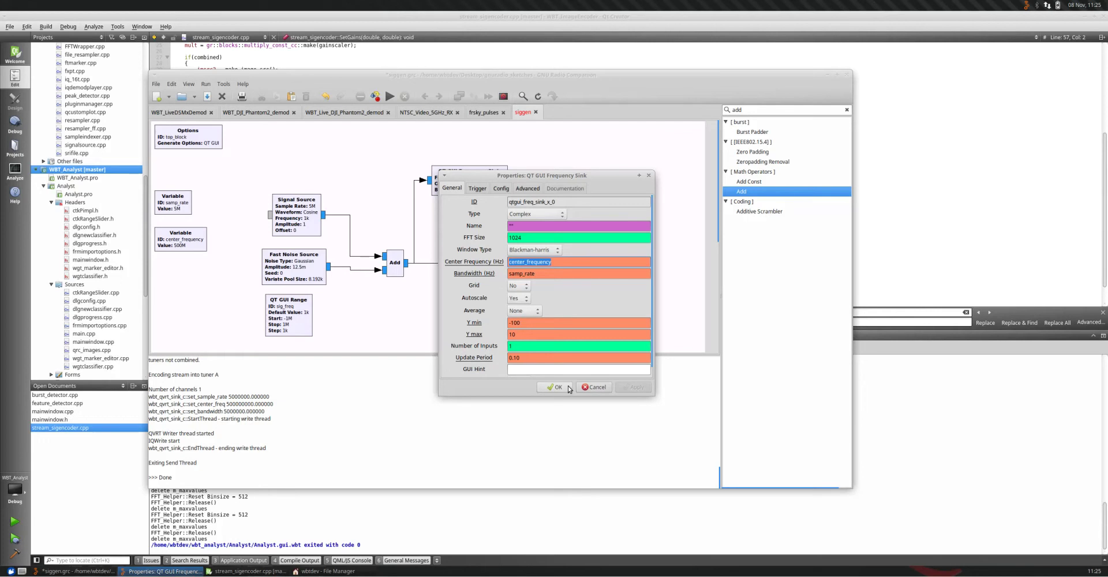
pyautogui.click(594, 387)
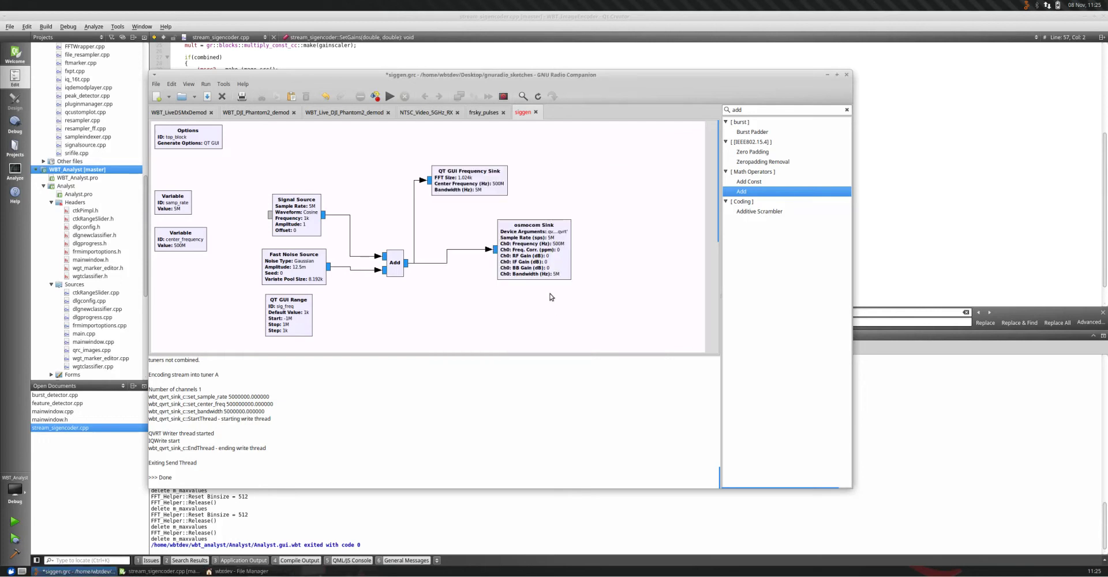
pyautogui.click(532, 245)
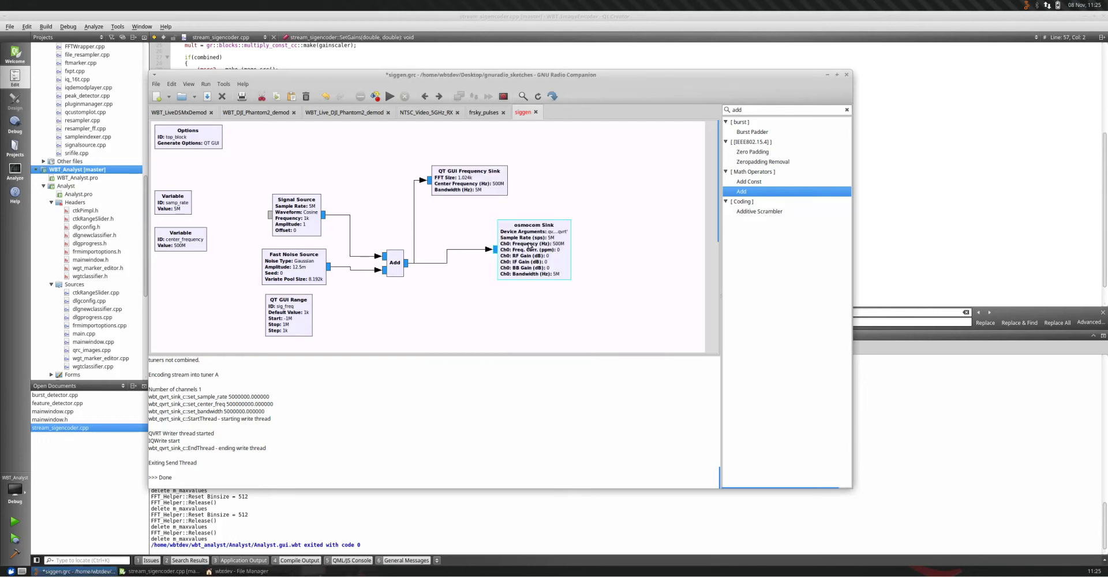
pyautogui.doubleClick(530, 246)
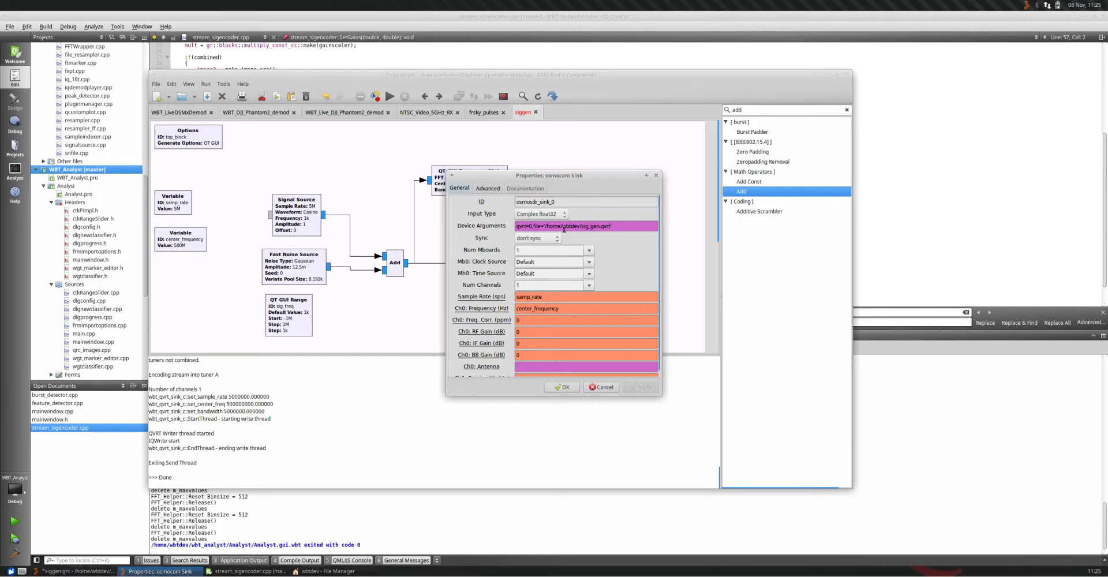
pyautogui.moveTo(621, 228); pyautogui.dragTo(582, 226)
pyautogui.click(608, 229)
pyautogui.moveTo(531, 225); pyautogui.dragTo(530, 234)
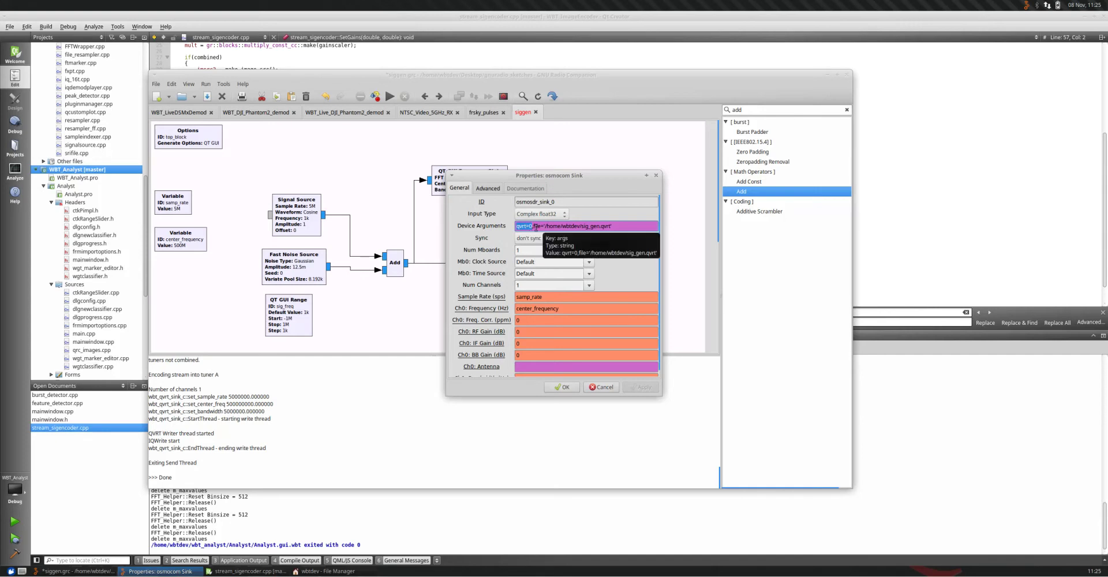
pyautogui.moveTo(518, 227); pyautogui.dragTo(527, 226)
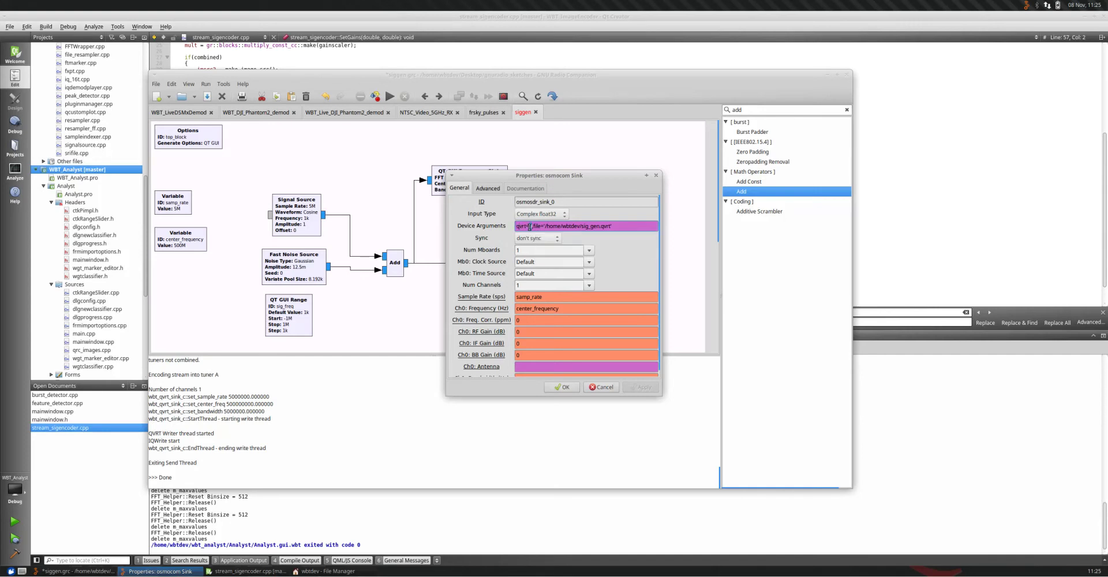
pyautogui.click(543, 226)
pyautogui.moveTo(561, 297); pyautogui.dragTo(502, 295)
pyautogui.press('Tab')
pyautogui.scroll(-1, 582, 312)
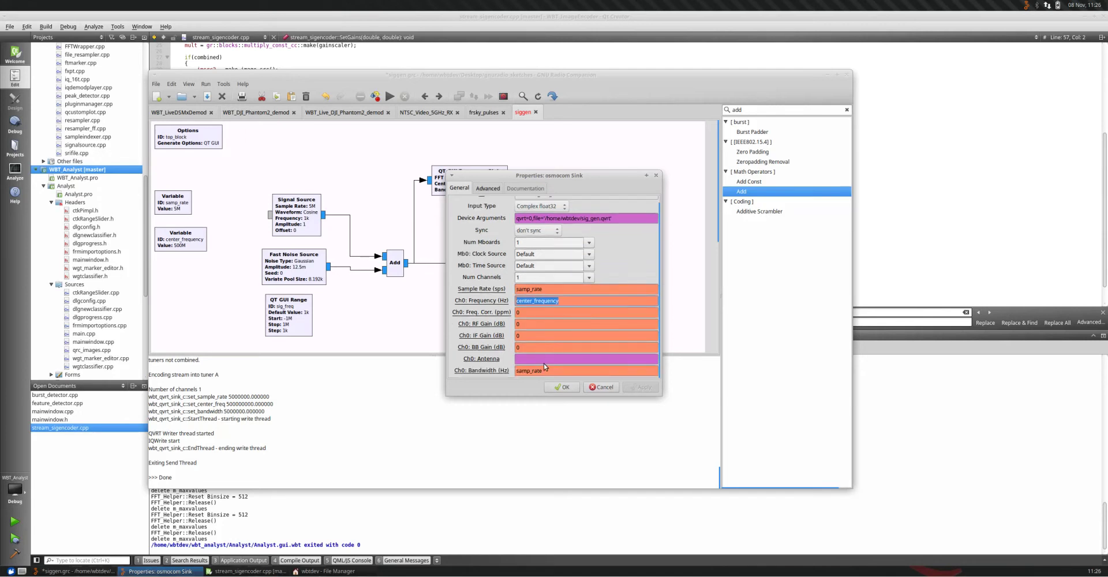
pyautogui.moveTo(548, 371); pyautogui.dragTo(493, 375)
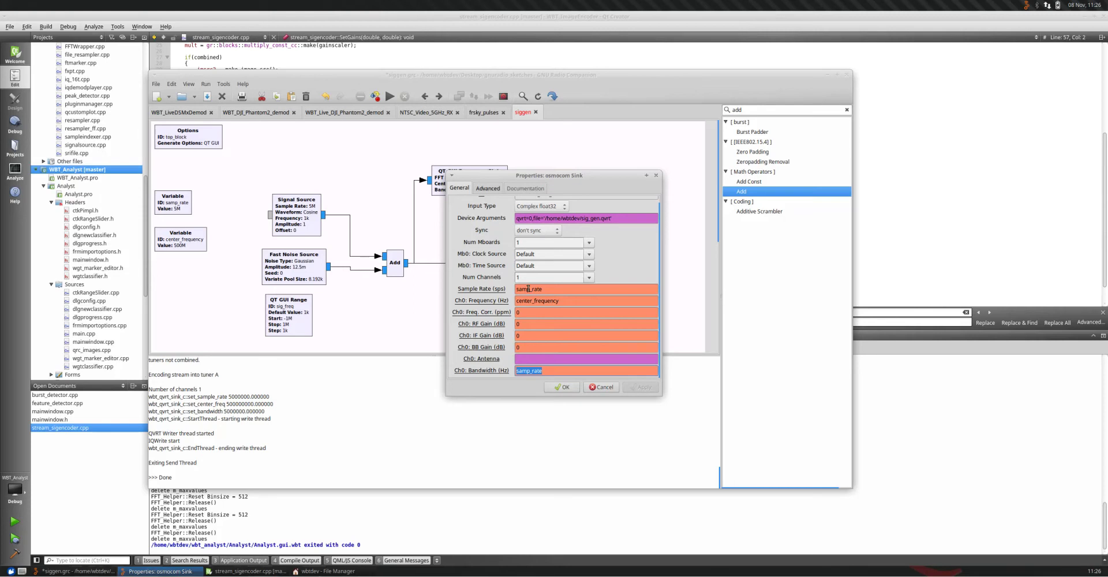
pyautogui.click(564, 388)
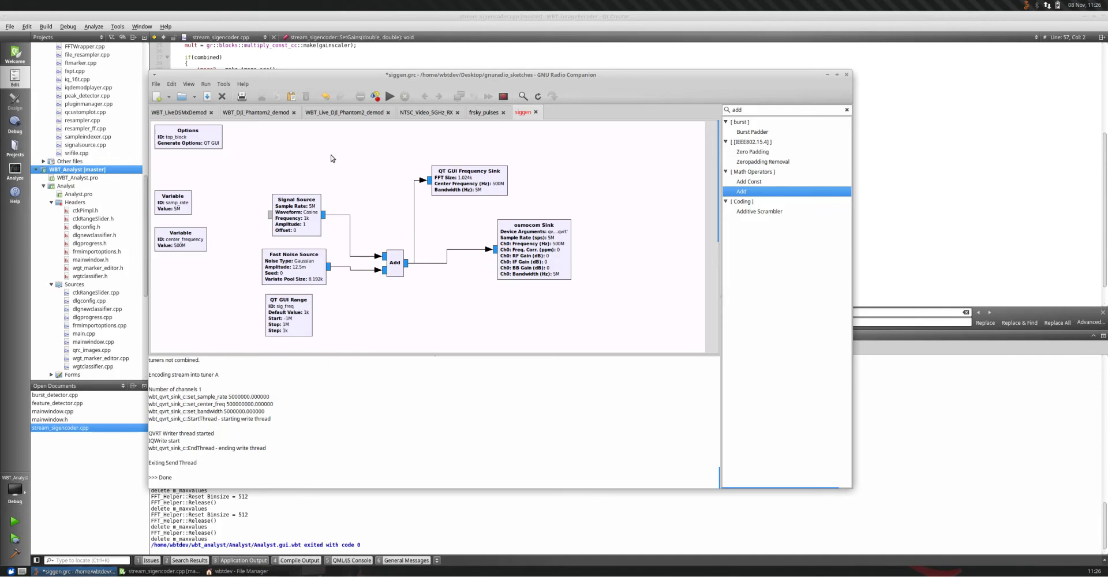
# Generate and execute the flowgraph, drag sig_freq to shift the tone, then close the Top Block window.
pyautogui.click(375, 96)
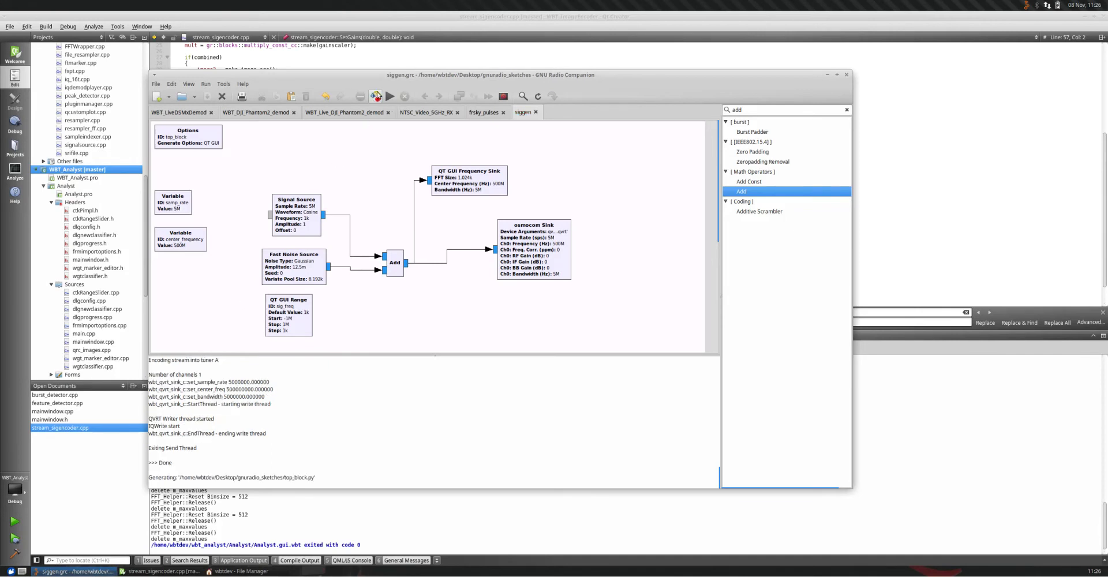
pyautogui.click(390, 100)
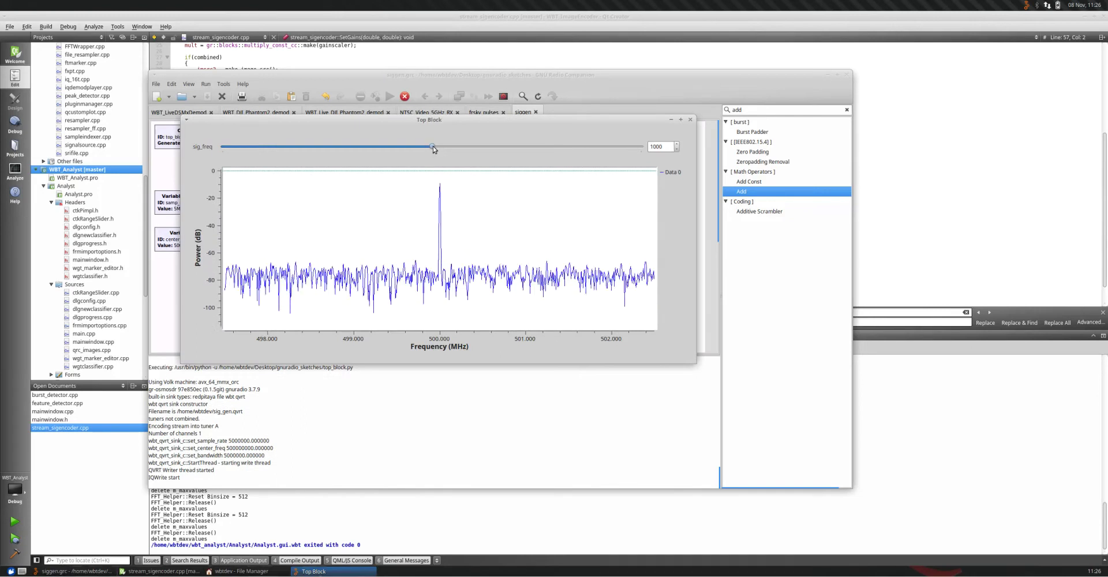
pyautogui.moveTo(433, 147); pyautogui.dragTo(292, 170)
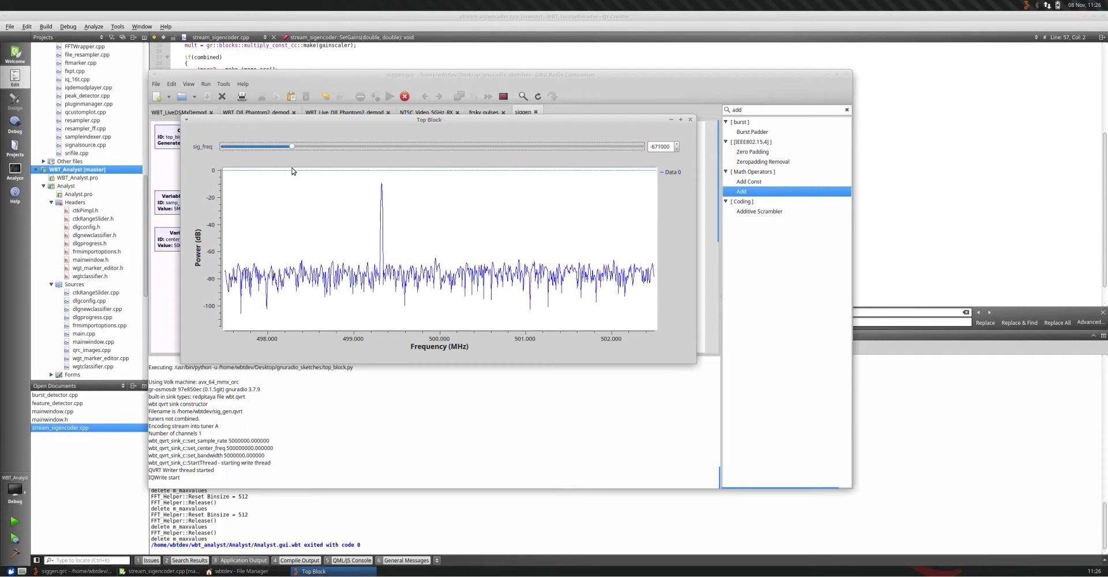
pyautogui.click(691, 120)
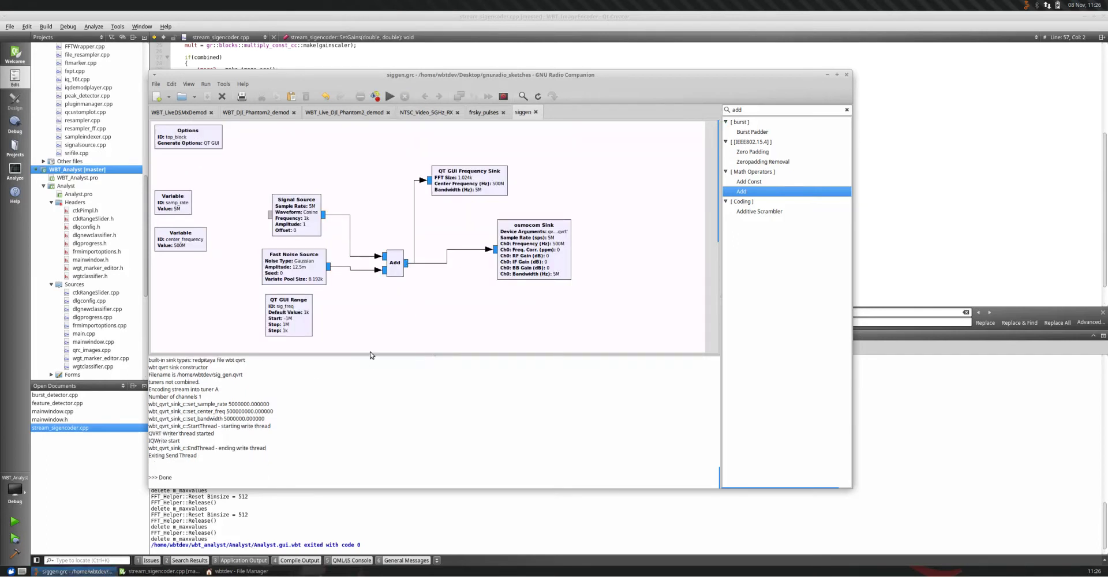
# Confirm sig_gen.qvrt is 1.5 GB in the home folder, then return to Qt Creator.
pyautogui.click(225, 574)
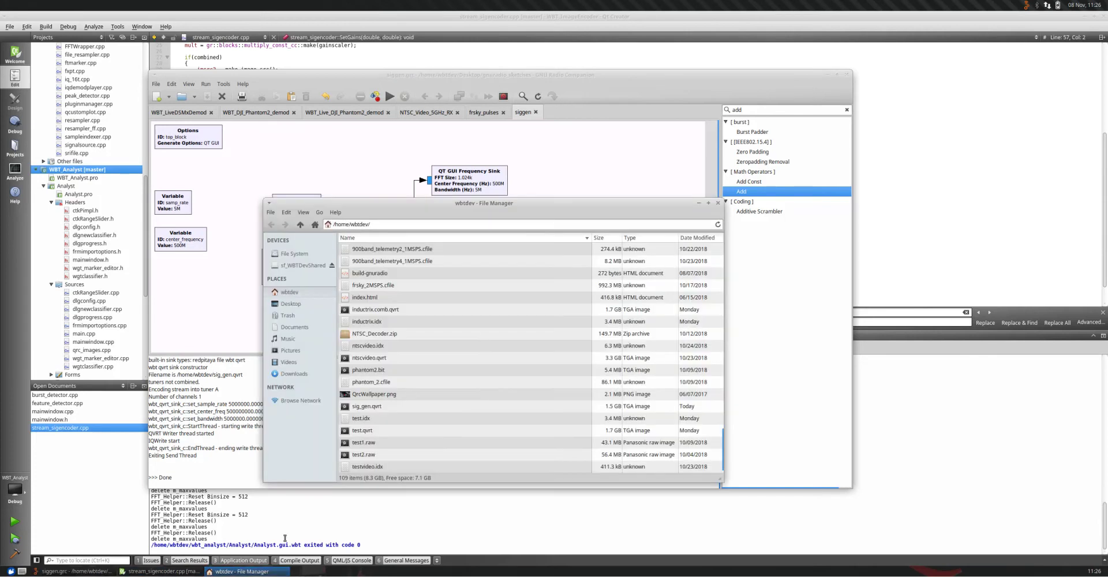
pyautogui.scroll(-1, 459, 437)
pyautogui.click(379, 468)
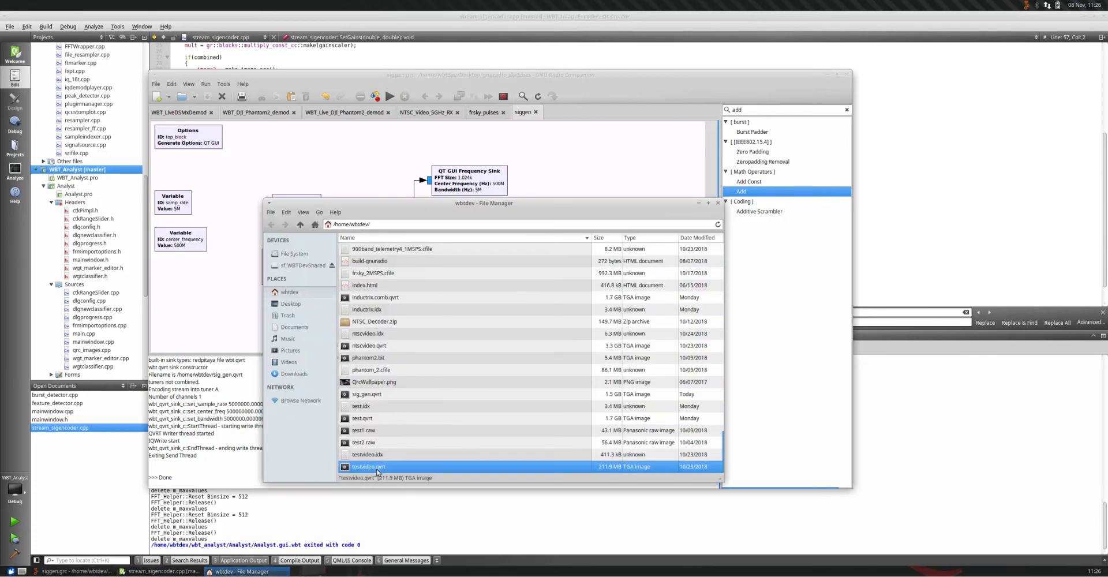
pyautogui.click(370, 445)
pyautogui.click(366, 415)
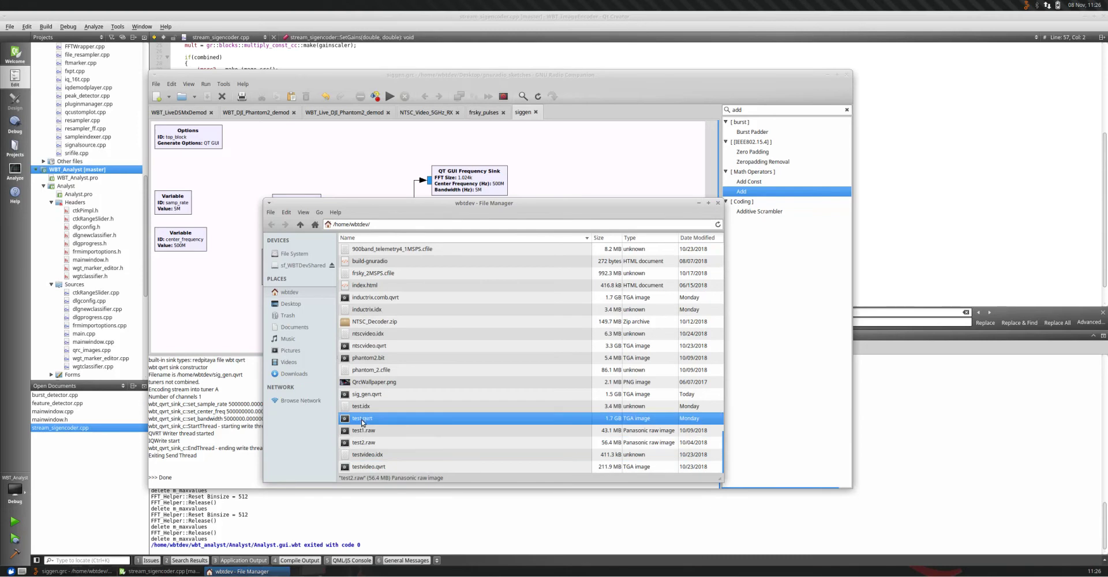
pyautogui.click(370, 398)
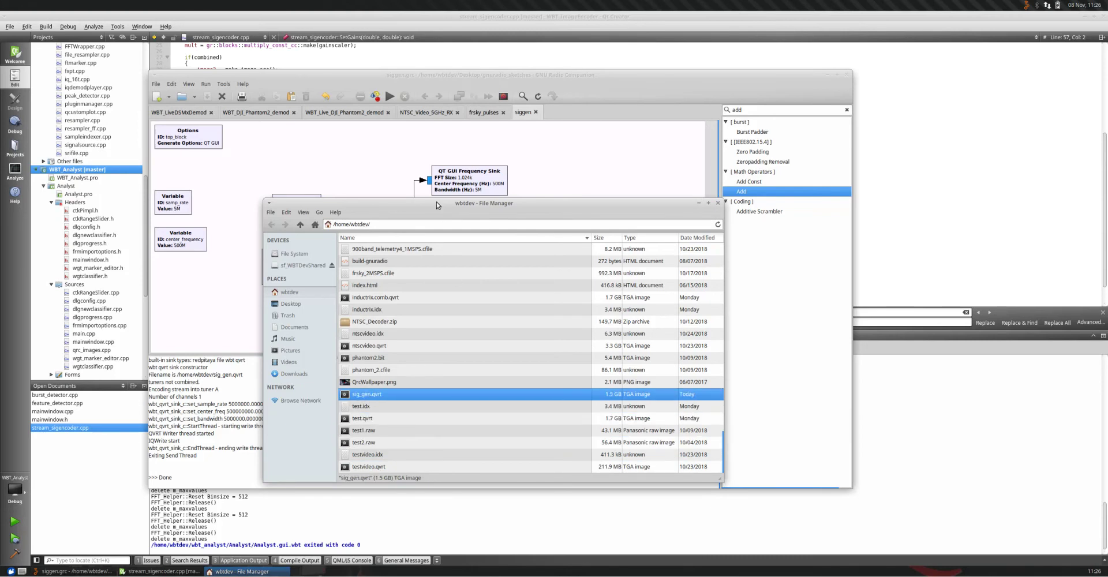
pyautogui.moveTo(438, 202); pyautogui.dragTo(426, 193)
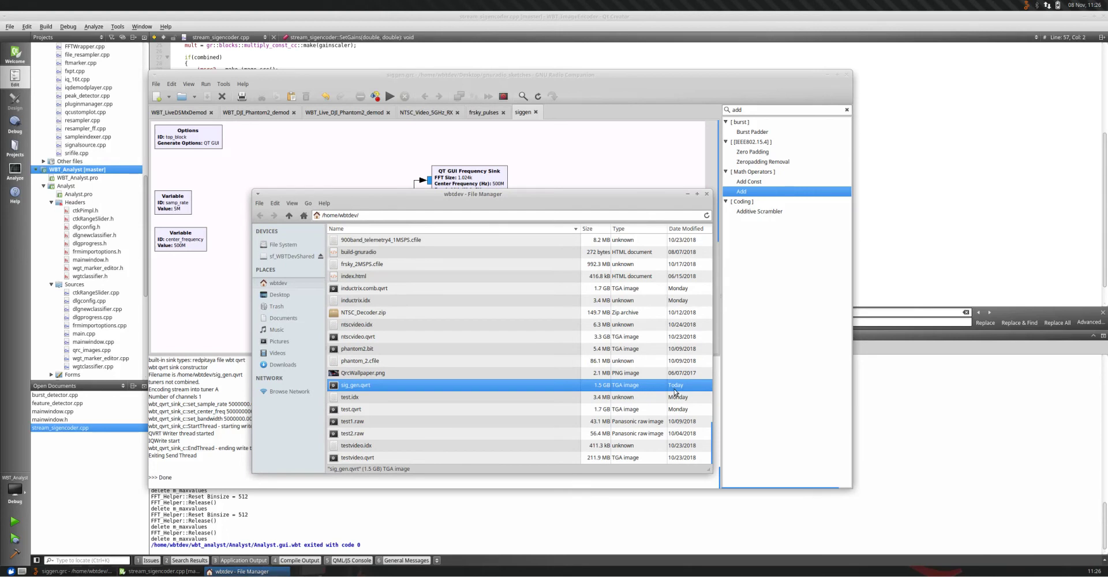
pyautogui.click(543, 170)
pyautogui.click(407, 50)
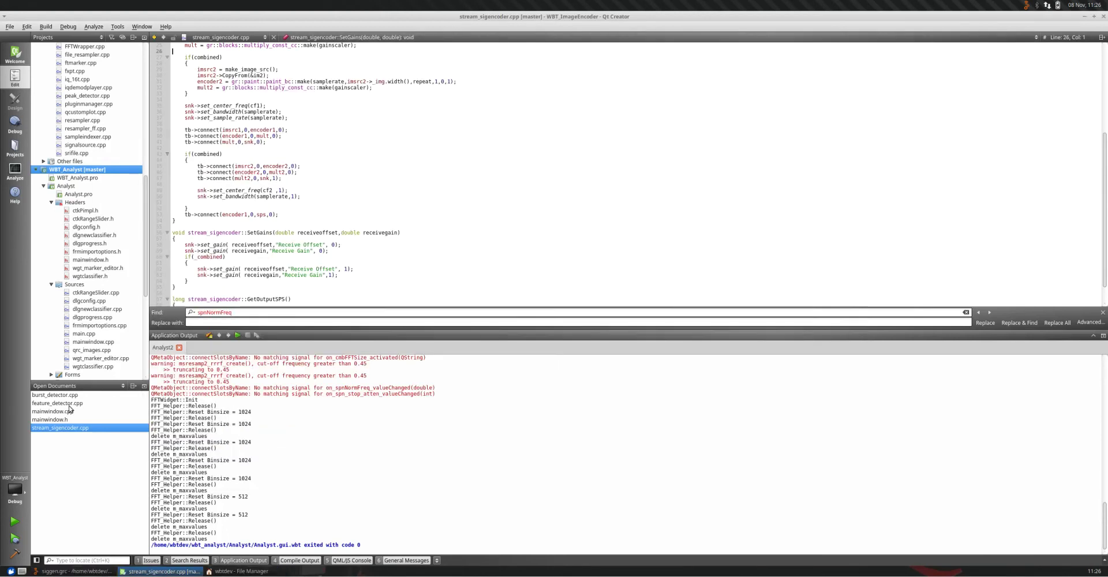
# Launch Analyst and open sig_gen.qvrt from the /home/wbtdev folder.
pyautogui.click(15, 522)
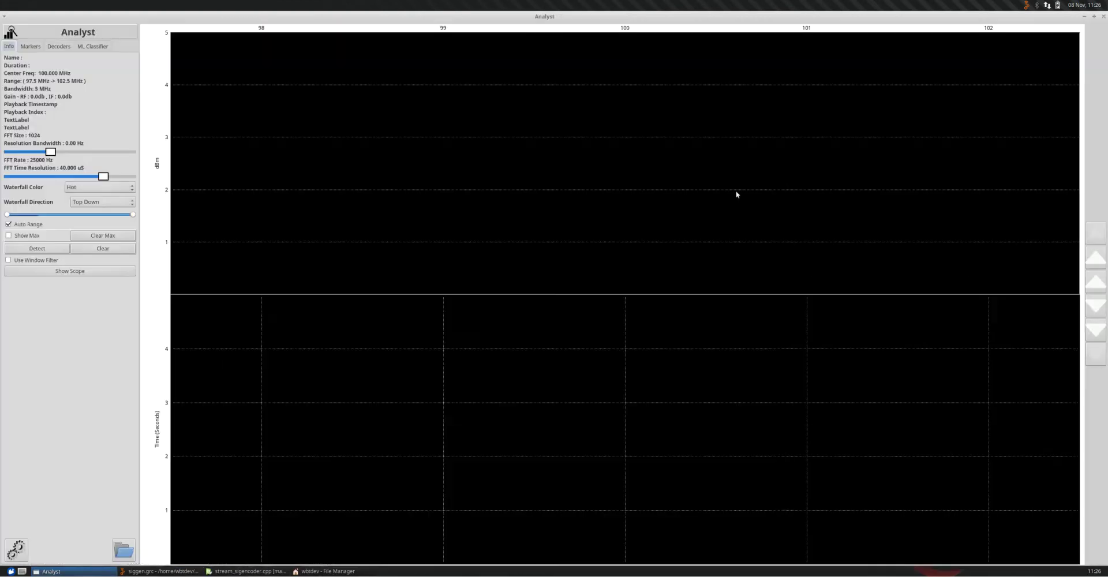
pyautogui.click(123, 550)
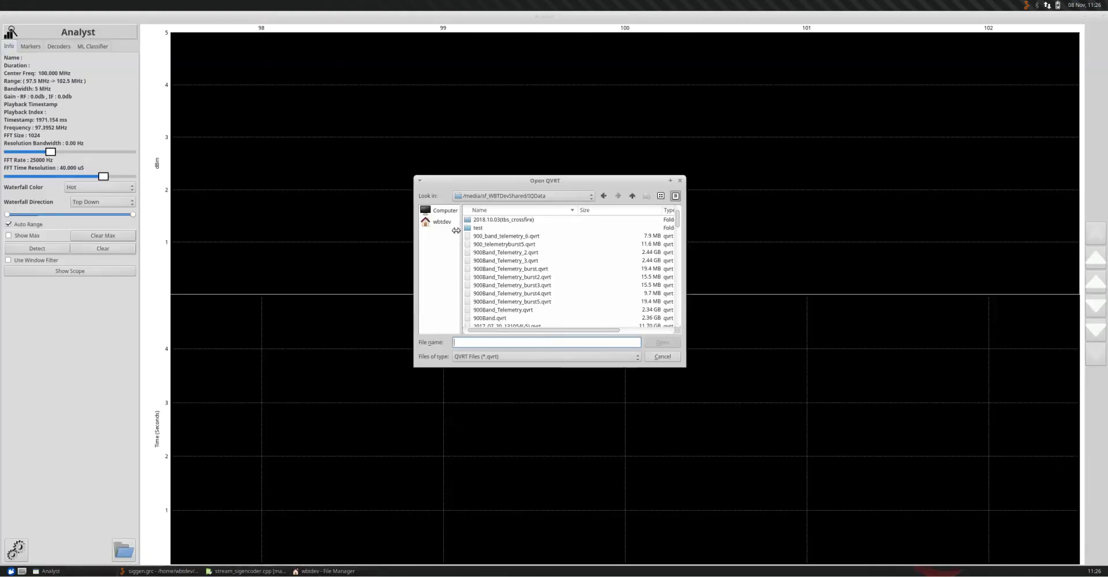
pyautogui.click(439, 223)
pyautogui.scroll(-10, 491, 276)
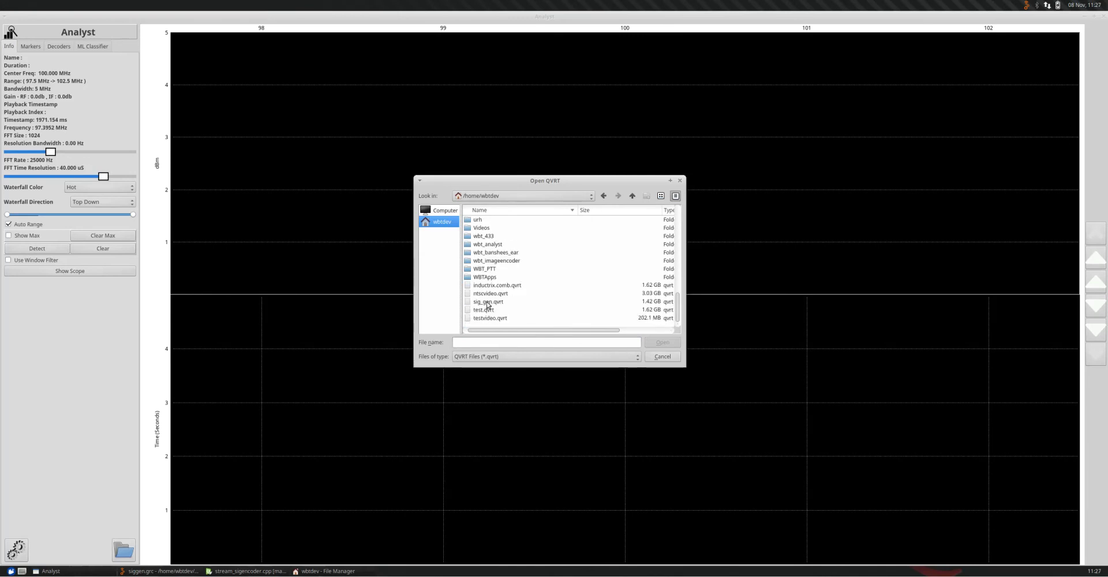
pyautogui.click(500, 302)
pyautogui.click(662, 343)
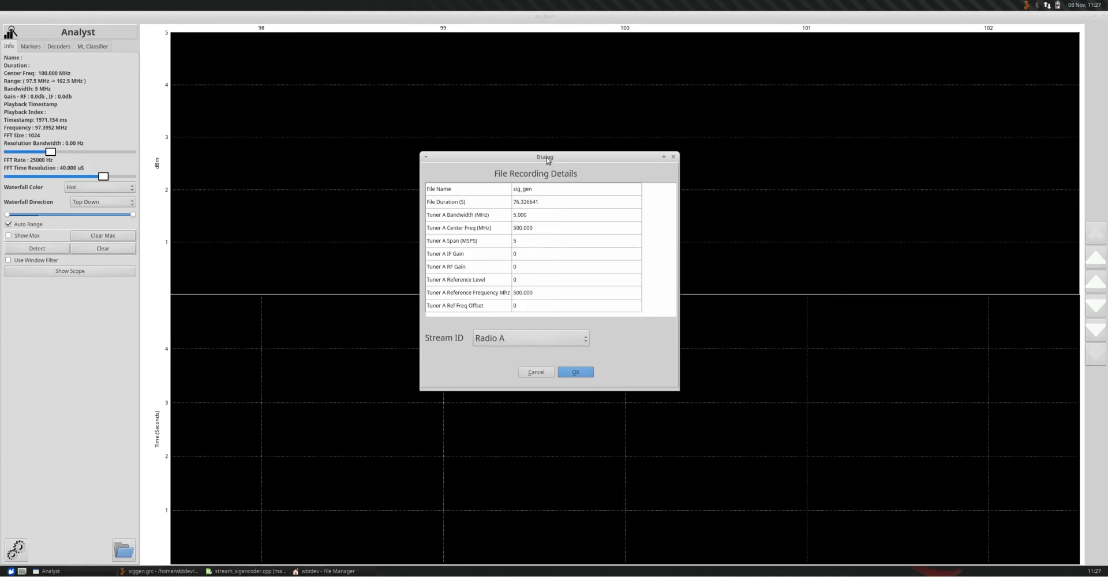
pyautogui.moveTo(546, 158); pyautogui.dragTo(525, 163)
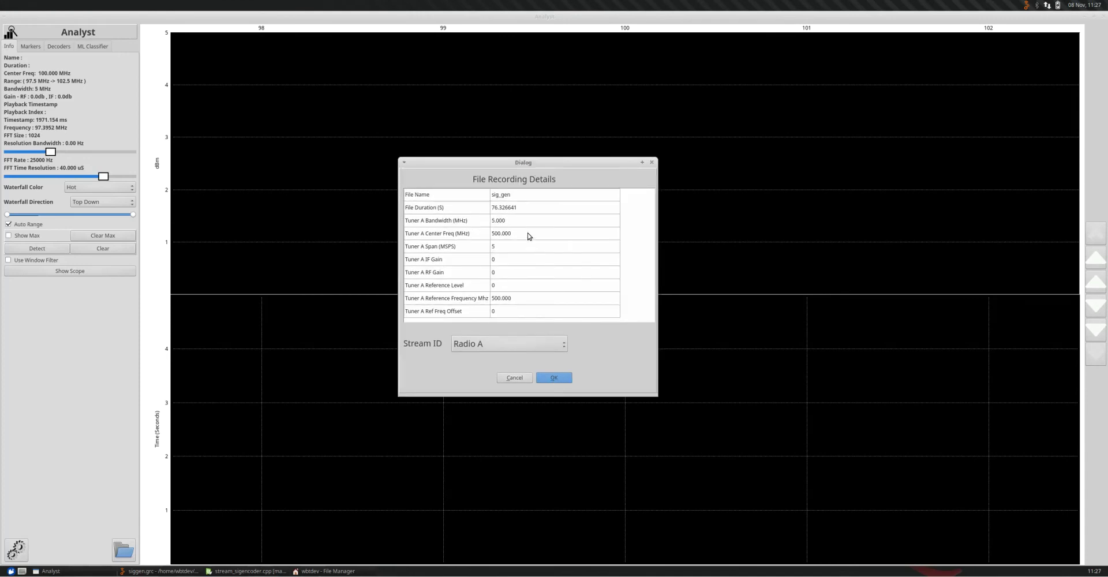
# Review the recording's duration, bandwidth, centre frequency and span, keep stream Radio A, and confirm.
pyautogui.click(502, 212)
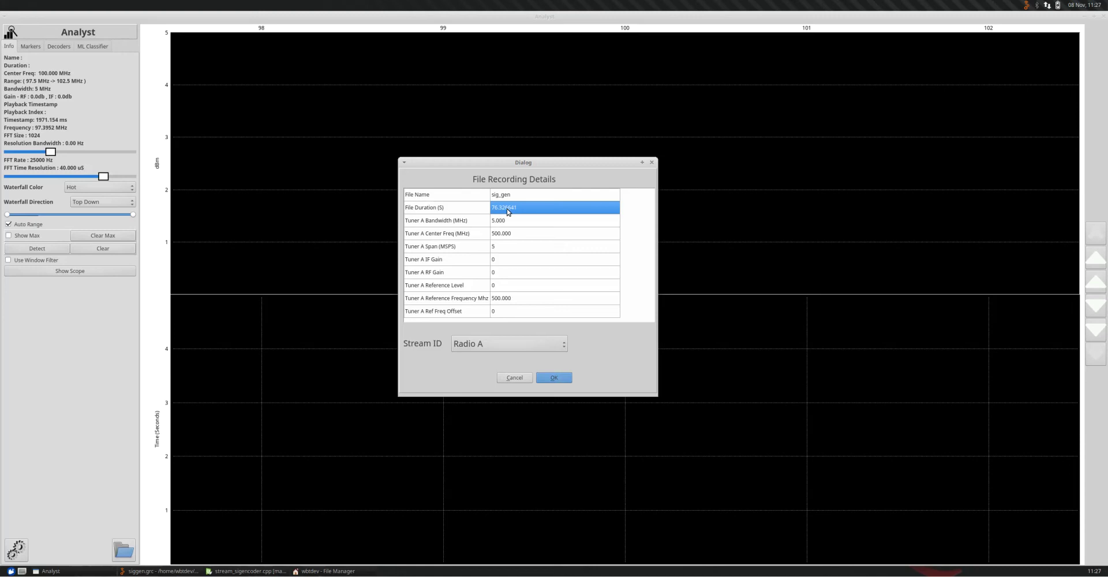
pyautogui.click(500, 222)
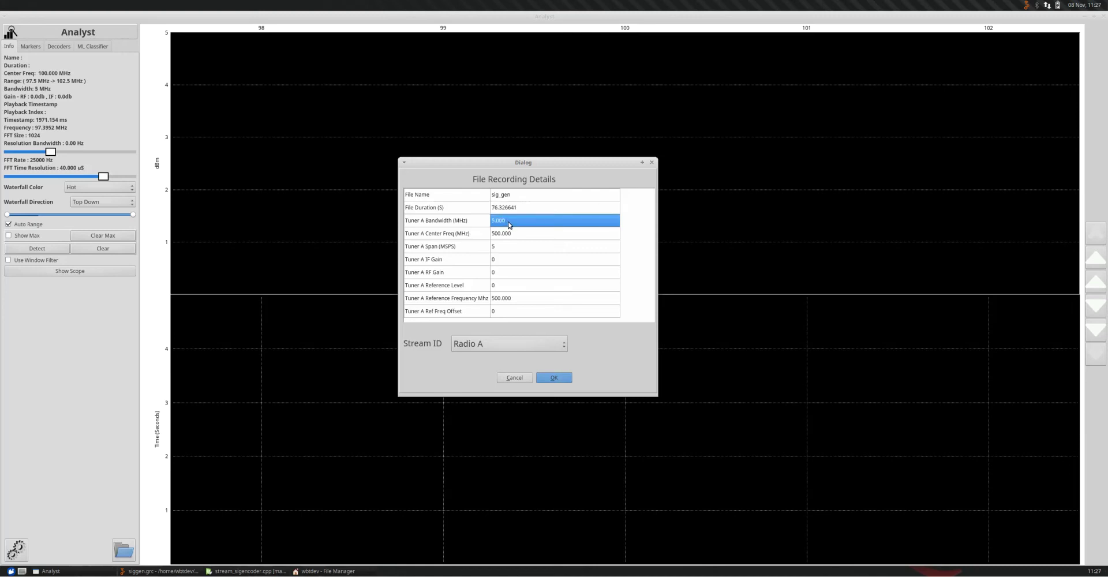
pyautogui.click(513, 235)
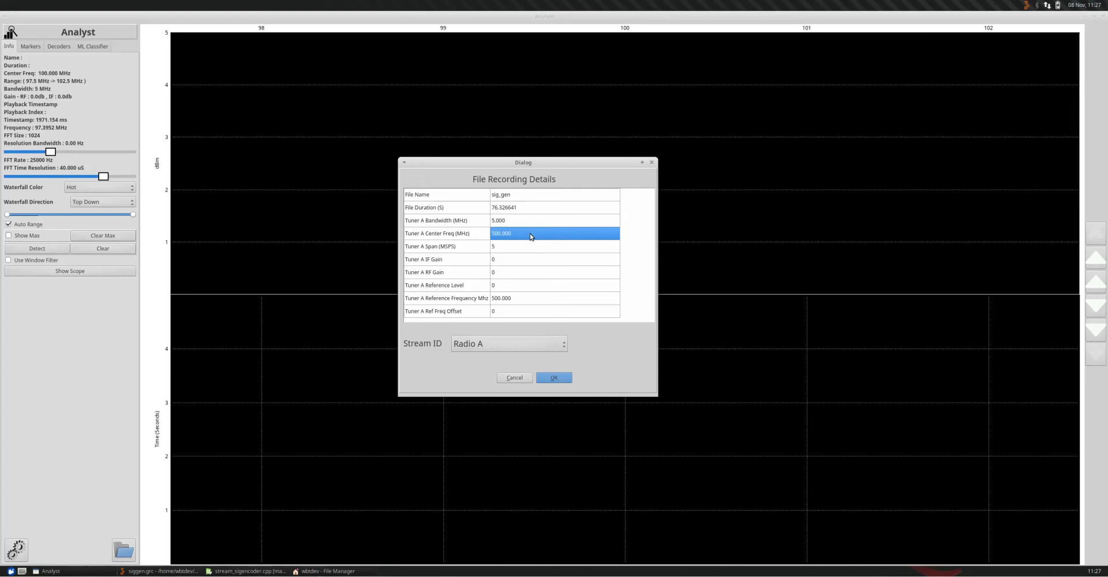
pyautogui.click(512, 248)
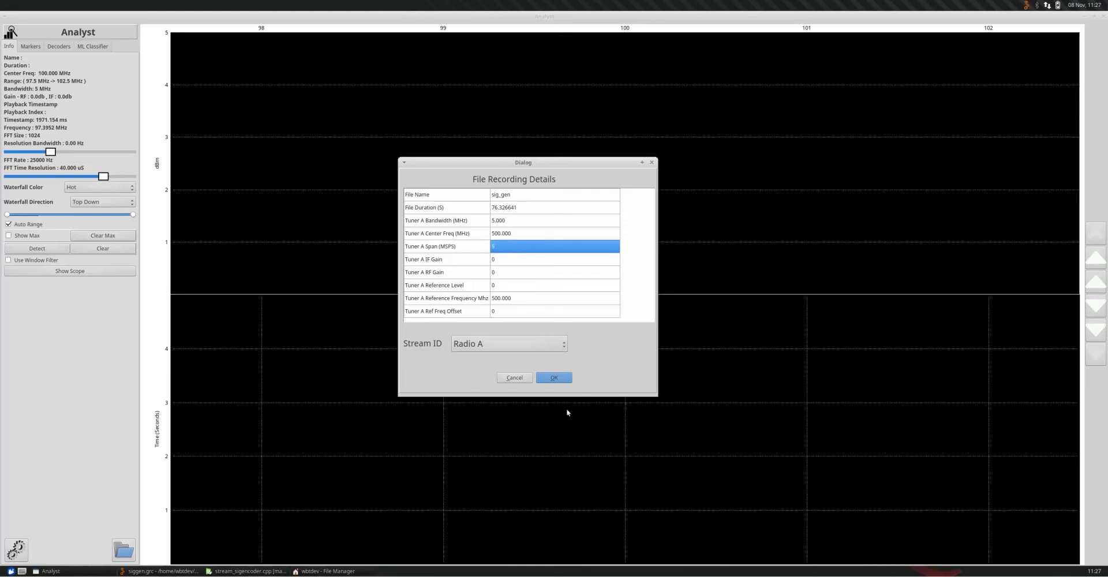
pyautogui.click(548, 348)
pyautogui.click(548, 346)
pyautogui.click(554, 379)
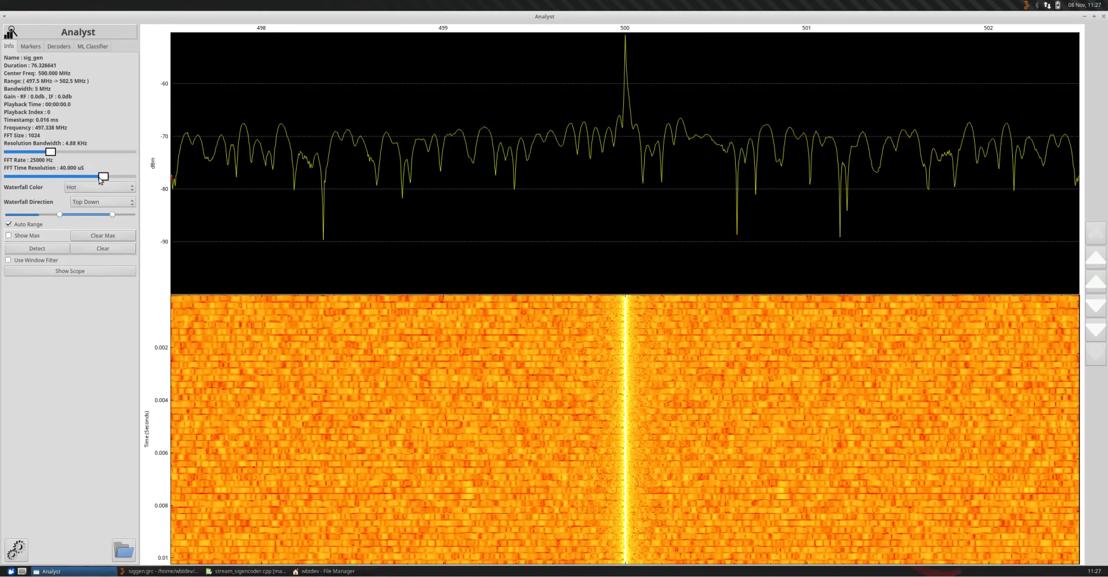
# Set FFT time resolution to 400 µs, skip playback ahead, and reduce the FFT size to 512 points.
pyautogui.moveTo(100, 180); pyautogui.dragTo(84, 181)
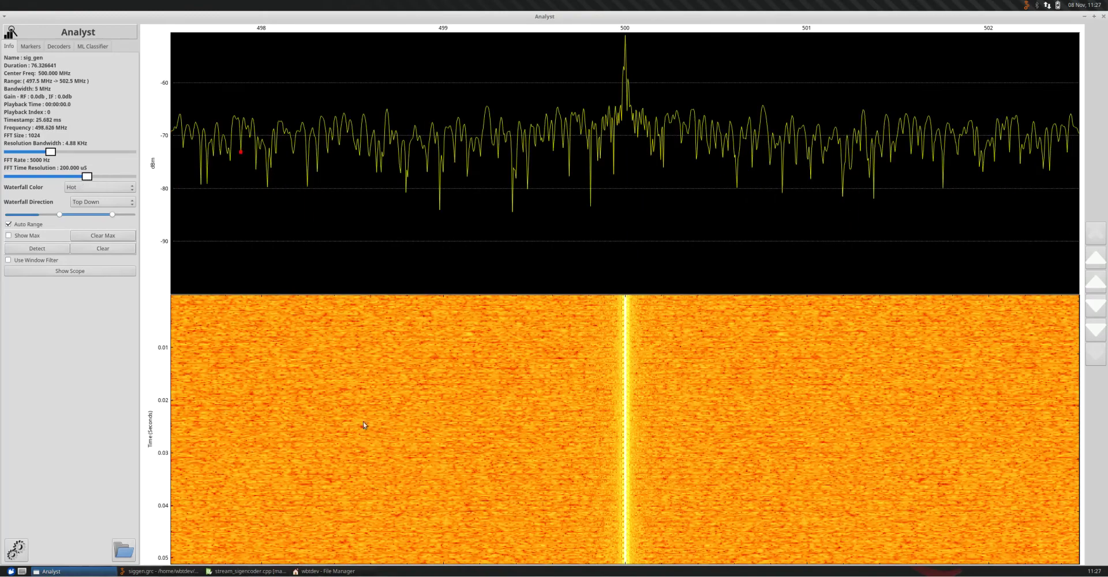
pyautogui.scroll(-3, 364, 425)
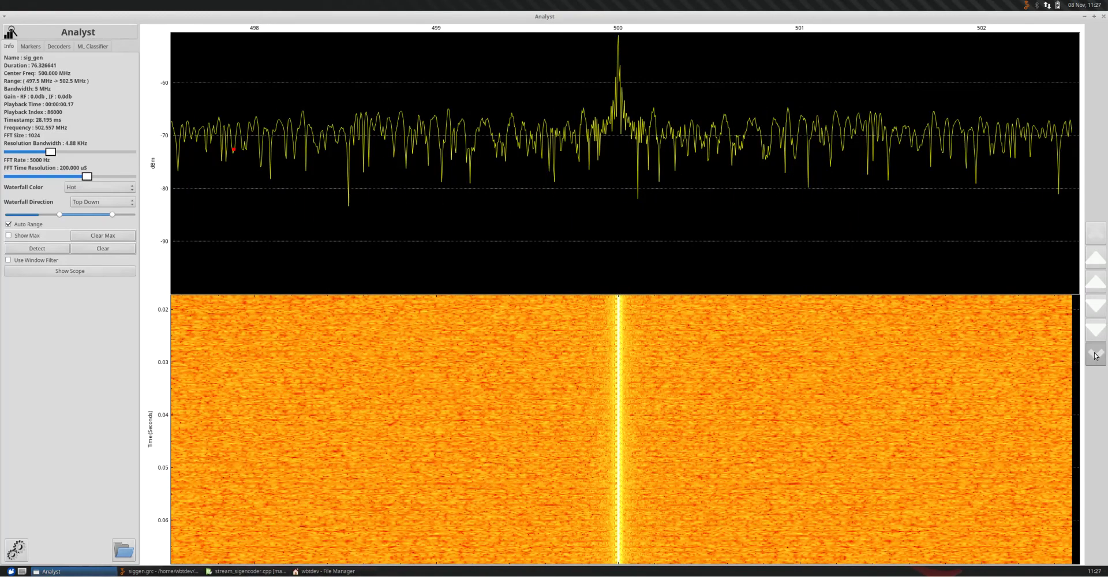
pyautogui.click(1096, 354)
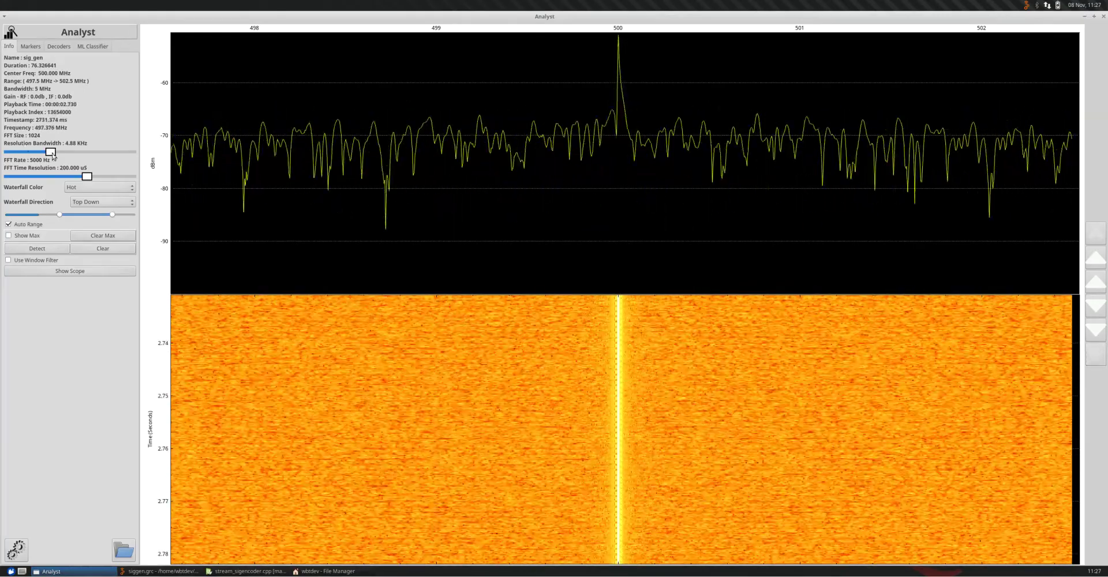
pyautogui.moveTo(81, 178); pyautogui.dragTo(75, 172)
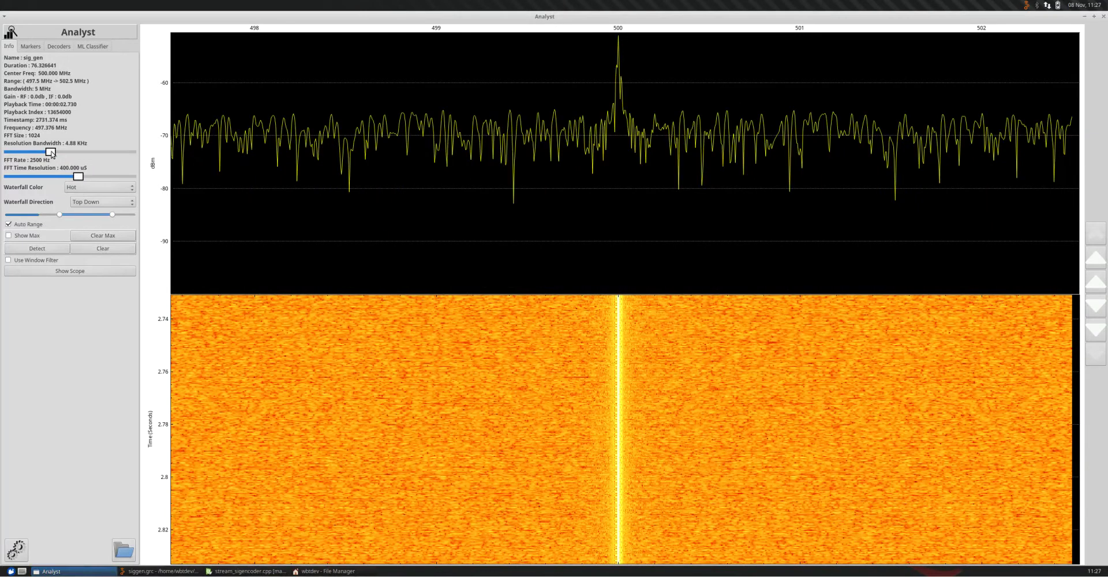
pyautogui.click(41, 153)
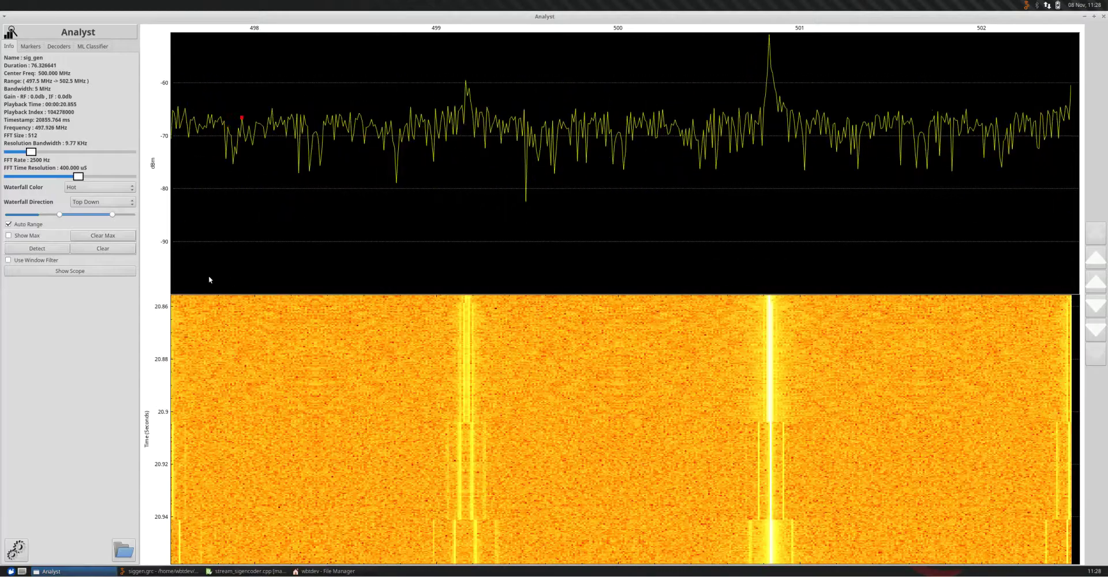
# Turn on Show Max for a red max-hold trace and resume playback.
pyautogui.click(8, 235)
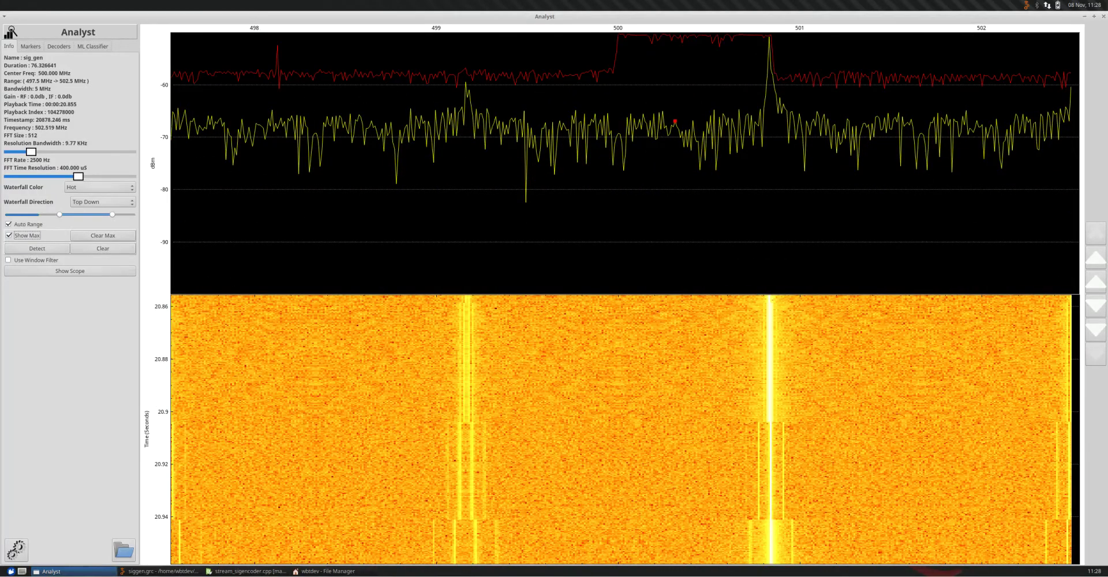
pyautogui.click(1098, 354)
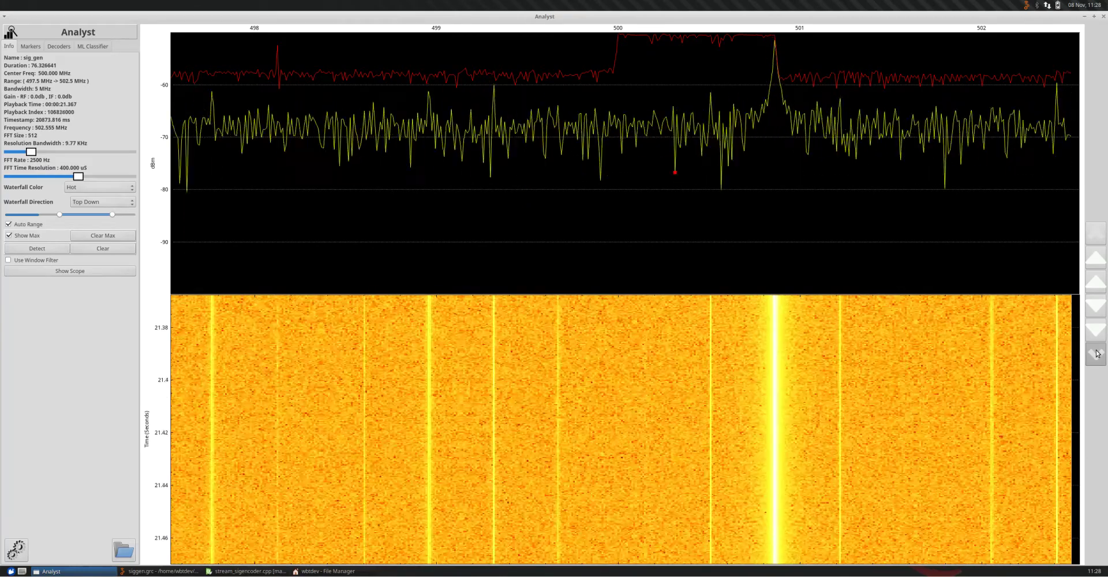
pyautogui.scroll(2, 761, 396)
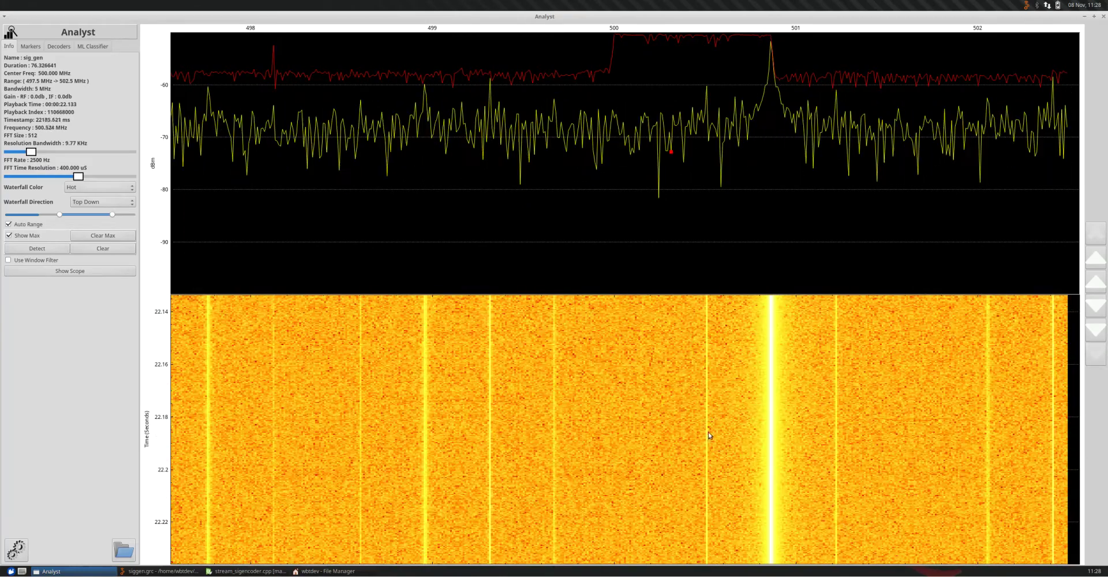
pyautogui.scroll(-2, 710, 436)
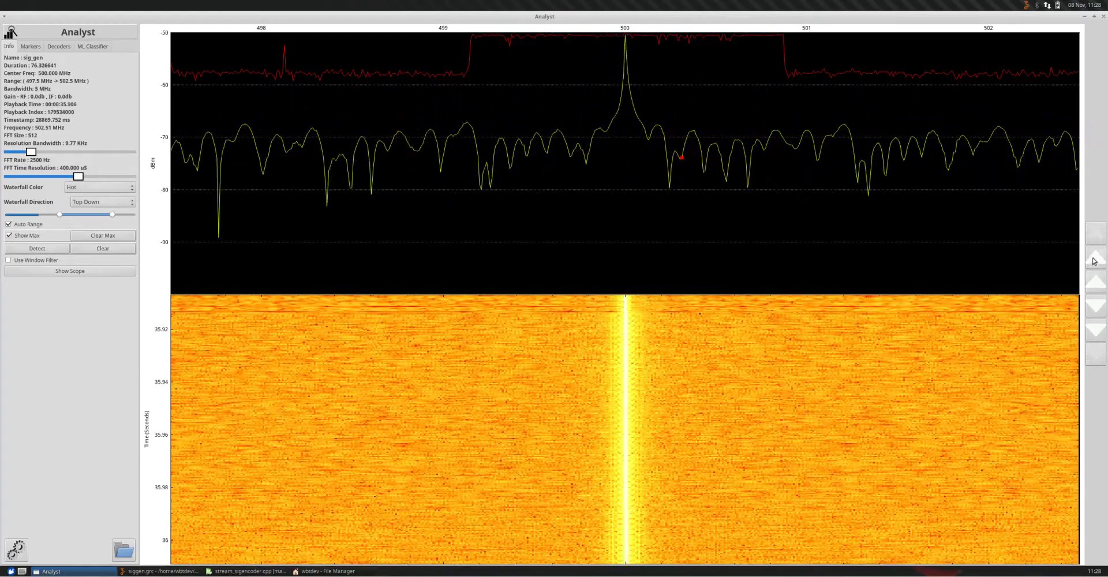
# Step the sig_gen playback back, then forward, then fast-forward it.
pyautogui.click(1097, 234)
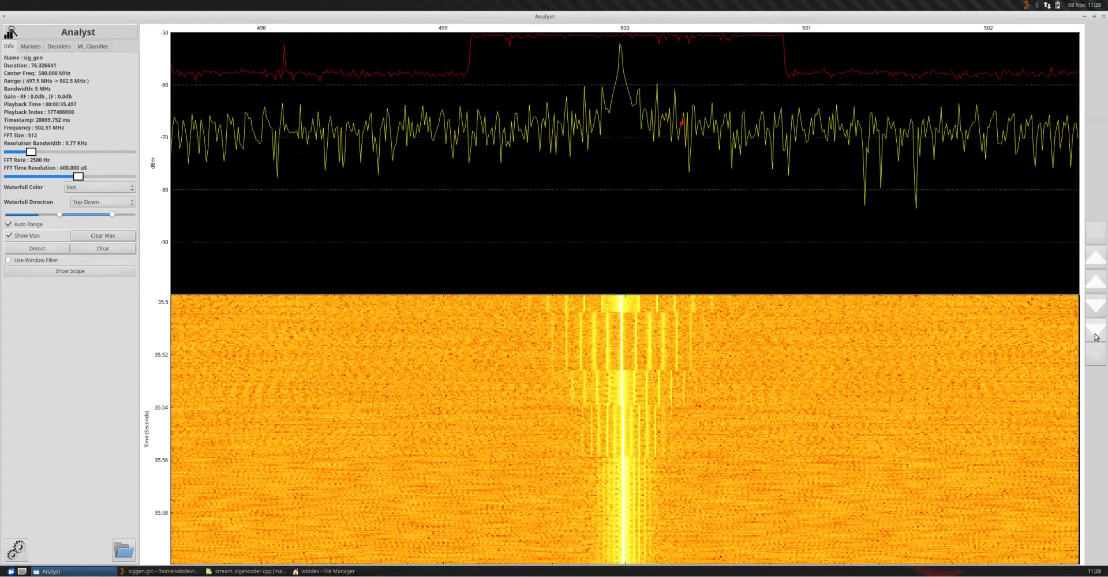
pyautogui.click(1096, 334)
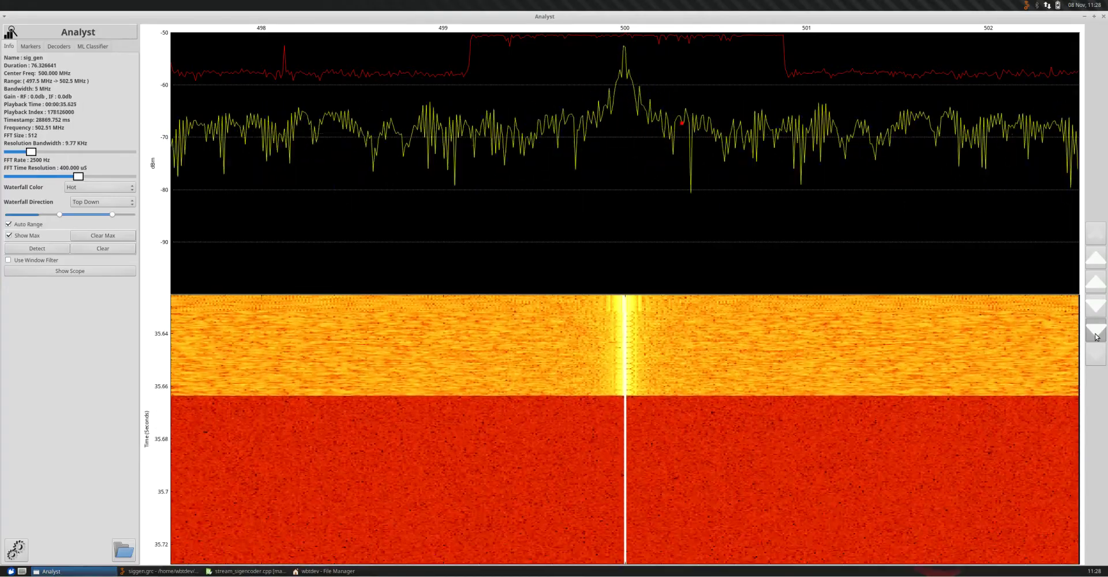
pyautogui.click(1095, 358)
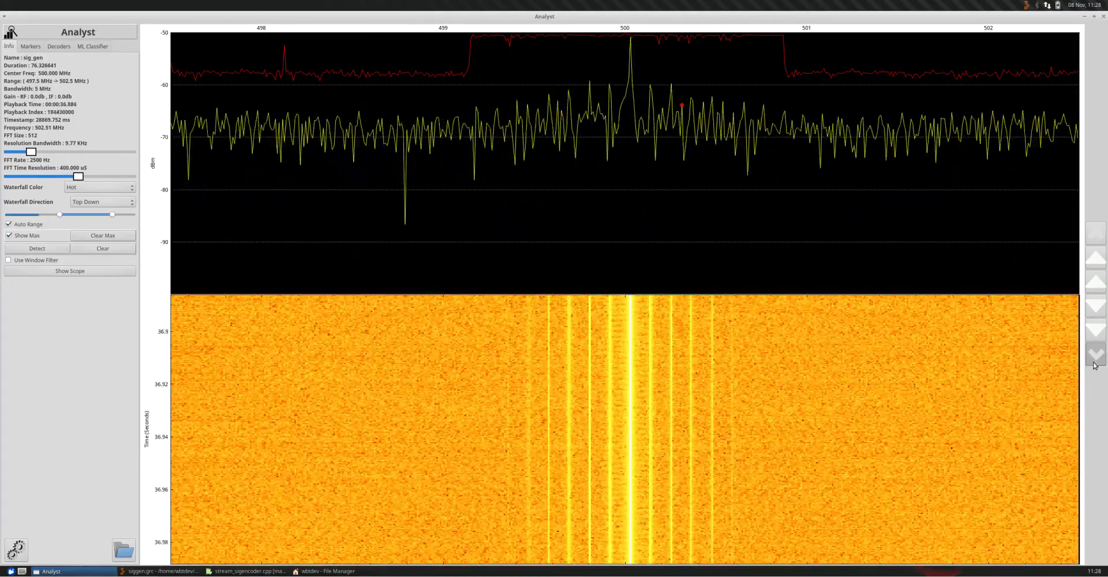